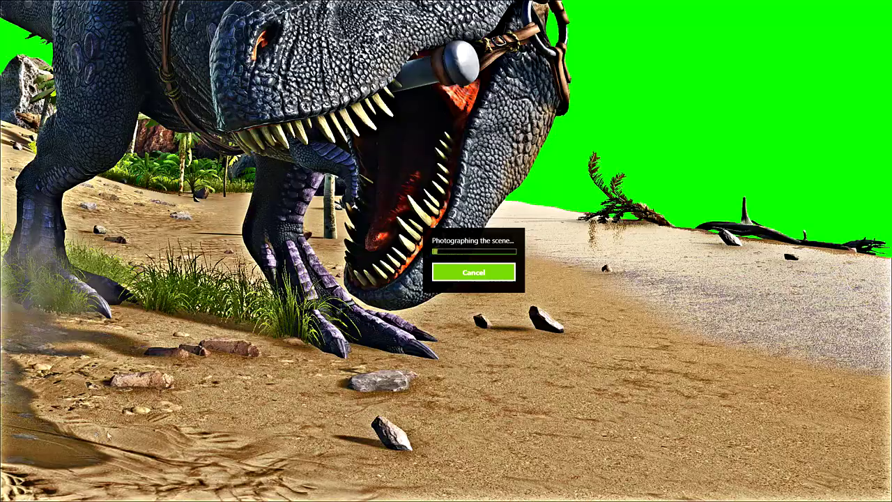
Capture the green-screened Rex scene as a 2X (3840 x 2160) super resolution photo and leave Photo mode.
{"action": "left_click", "coordinate": [66, 425]}
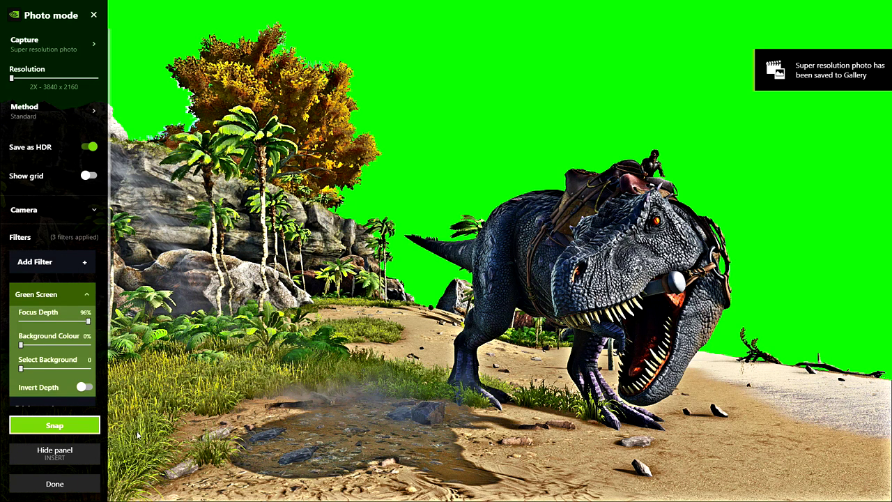
{"action": "left_click", "coordinate": [55, 484]}
{"action": "key", "text": "d"}
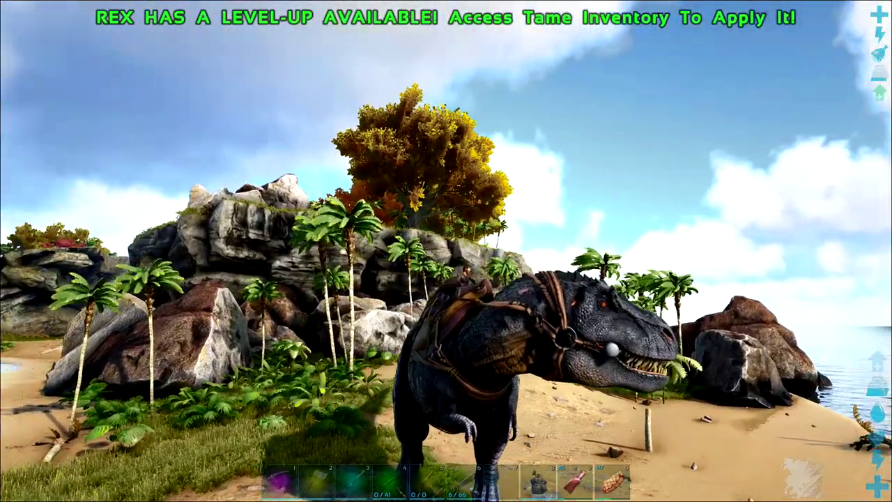
Exit the running game to its main menu.
{"action": "key", "text": "a"}
{"action": "key", "text": "d"}
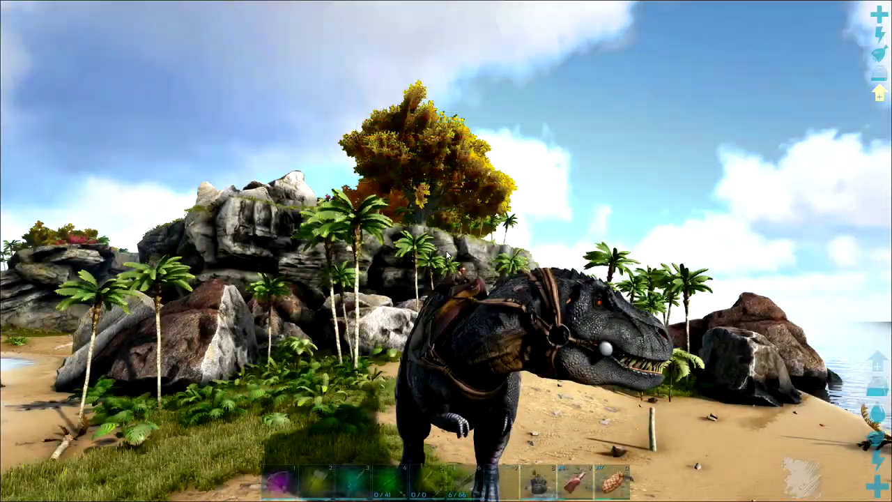
{"action": "key", "text": "Escape"}
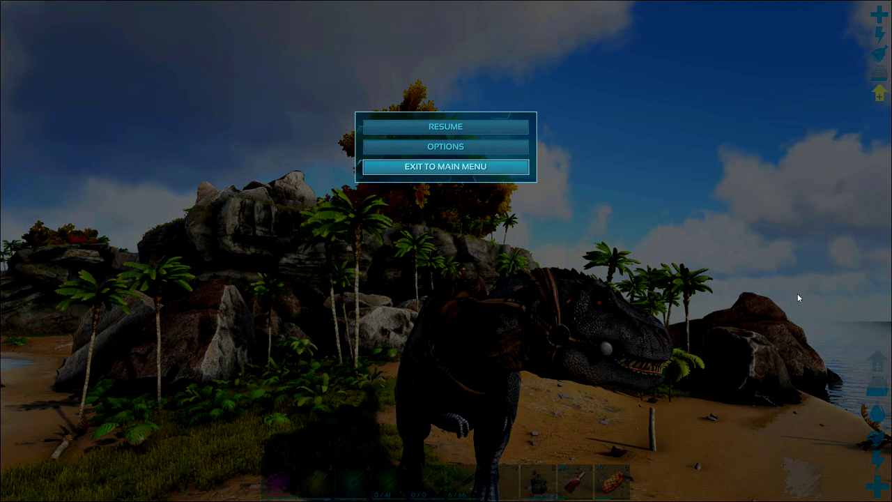
{"action": "left_click", "coordinate": [460, 169]}
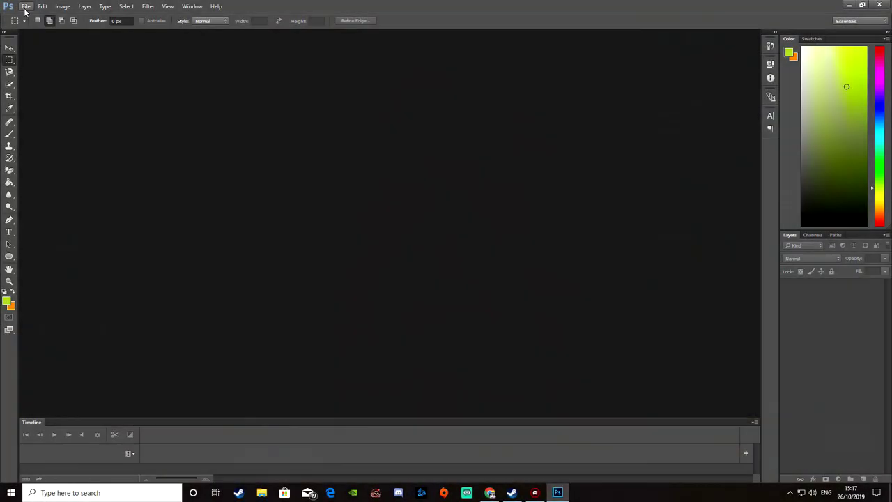
Switch to Photoshop and create a new 1280 x 720 pixel RGB document at 72 pixels/inch with a white background.
{"action": "left_click", "coordinate": [25, 6]}
{"action": "left_click", "coordinate": [73, 18]}
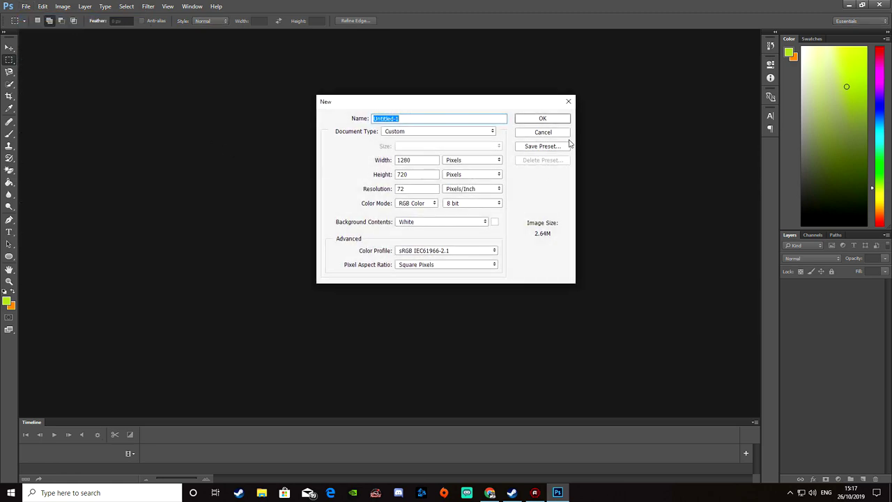
{"action": "left_click", "coordinate": [541, 119]}
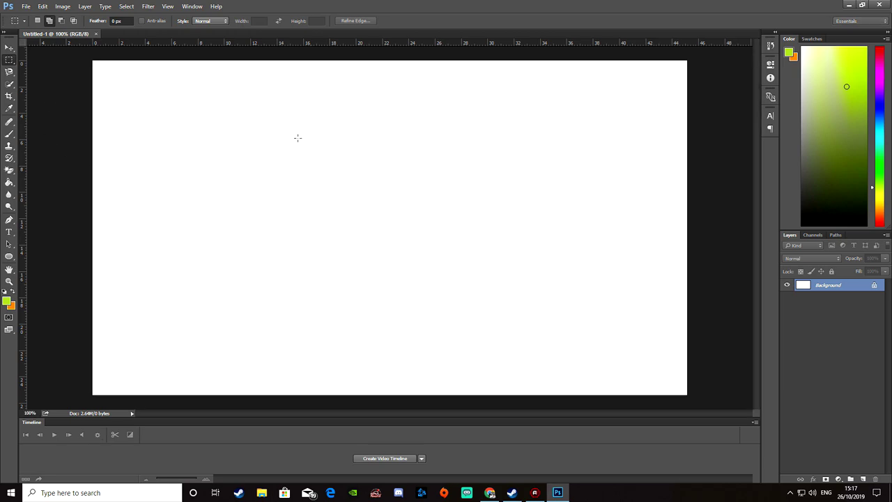
Place the green-screen capture "ARK Survival Evolved Super-Resolution 2019.10.26 - 15.11.45.69 Thumbnail" as an embedded image at its default size.
{"action": "left_click", "coordinate": [26, 7]}
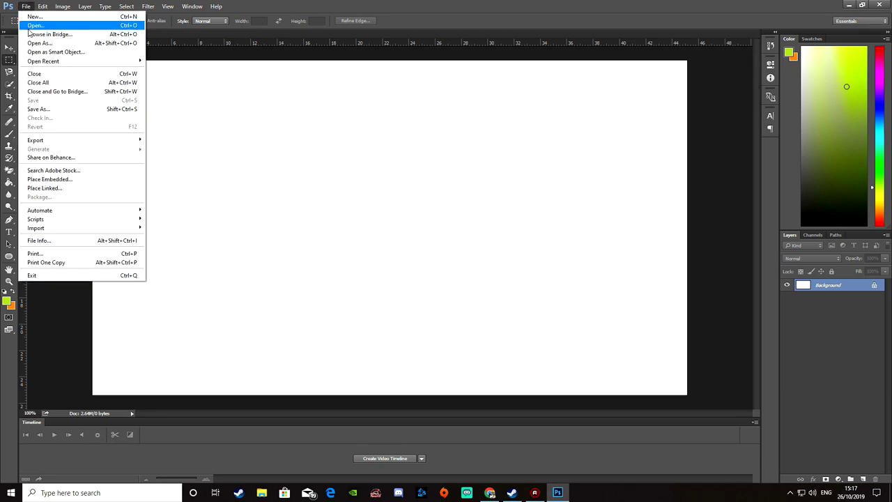
{"action": "left_click", "coordinate": [85, 181]}
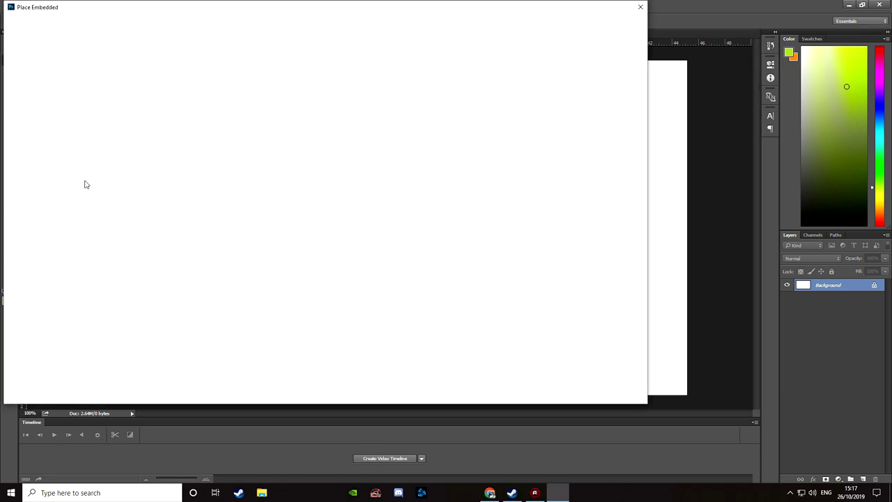
{"action": "left_click", "coordinate": [217, 294]}
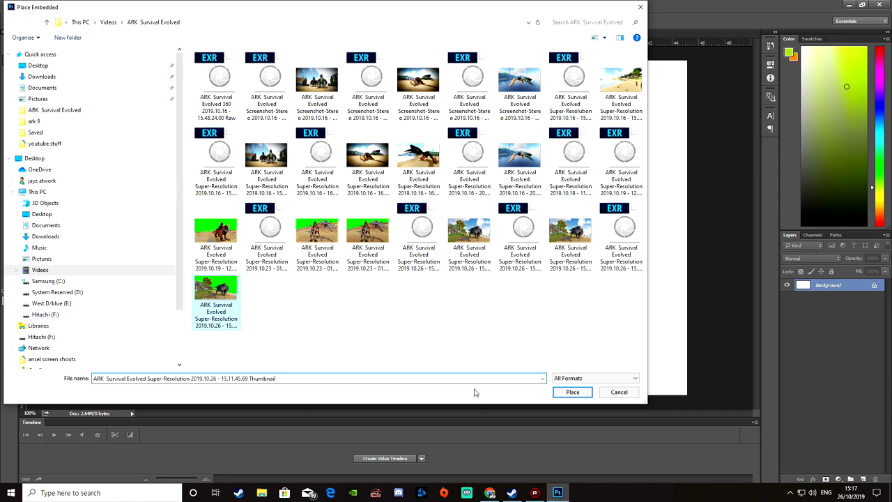
{"action": "left_click", "coordinate": [572, 392]}
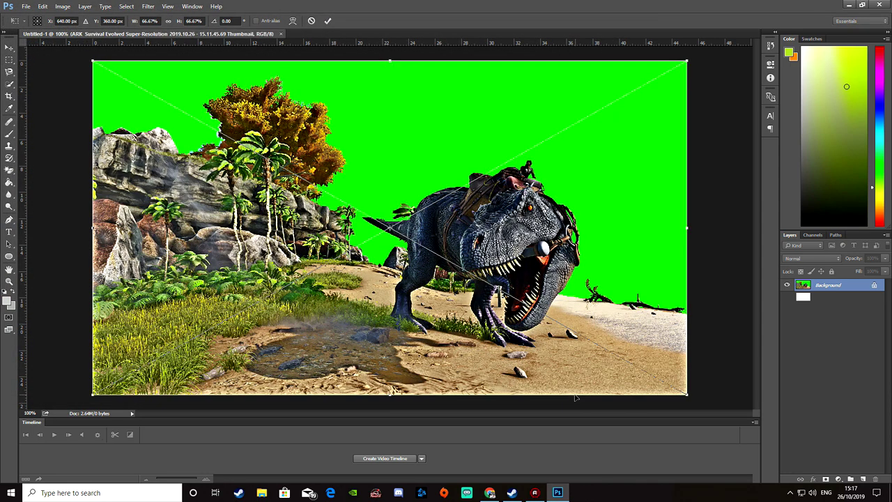
{"action": "right_click", "coordinate": [216, 247]}
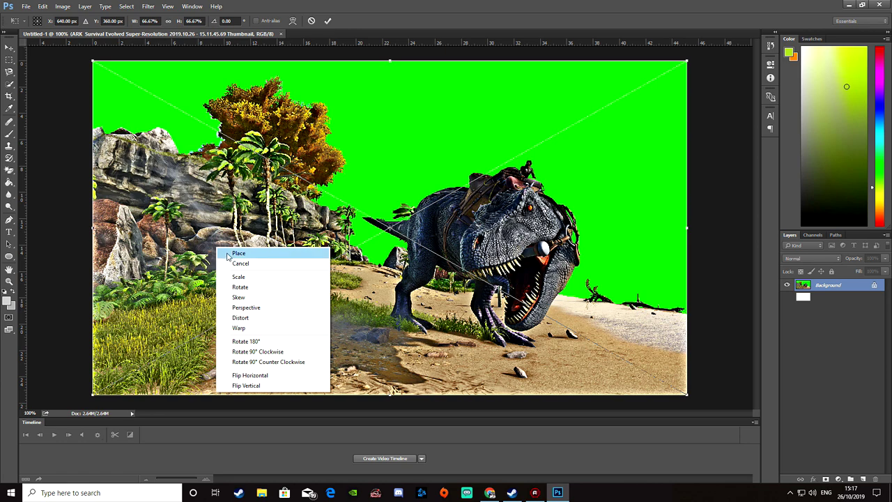
{"action": "left_click", "coordinate": [230, 255]}
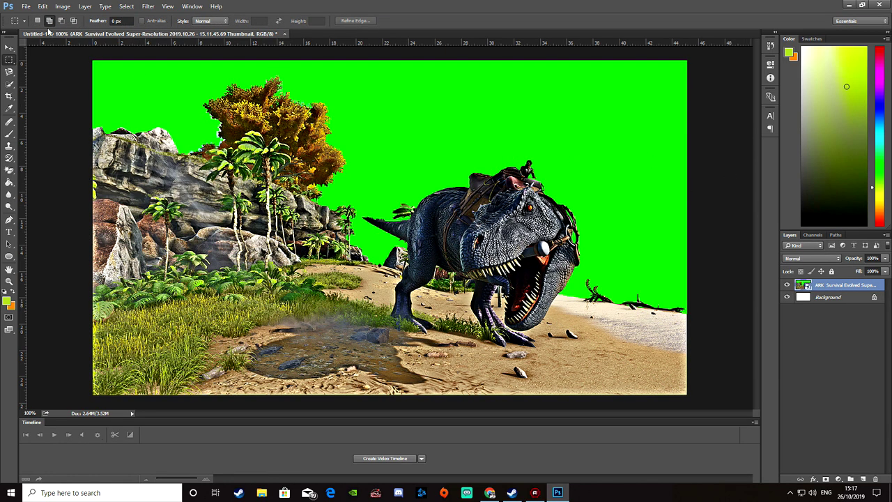
Select the green background by Color Range with Sampled Colors and fuzziness 80, and invert the selection to the scene.
{"action": "left_click", "coordinate": [127, 7]}
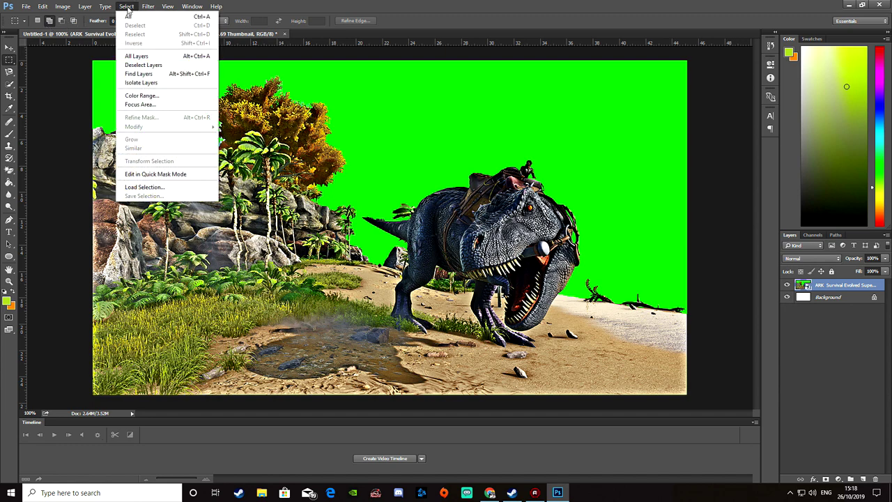
{"action": "left_click", "coordinate": [190, 95]}
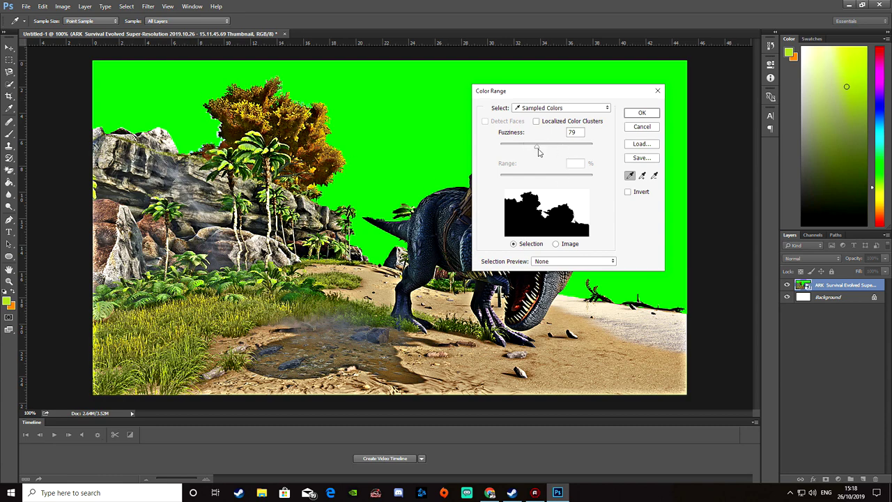
{"action": "left_click_drag", "start_coordinate": [537, 152], "coordinate": [608, 149]}
{"action": "left_click_drag", "start_coordinate": [592, 149], "coordinate": [537, 150]}
{"action": "left_click", "coordinate": [641, 113]}
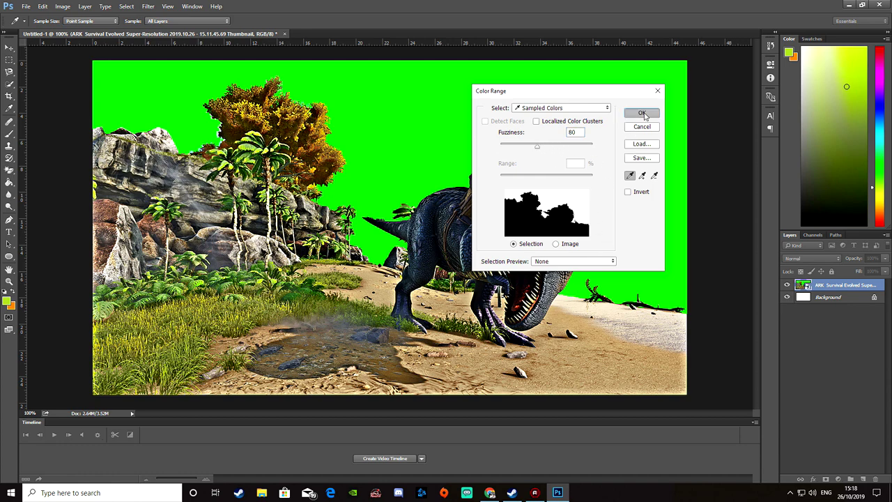
{"action": "key", "text": "m"}
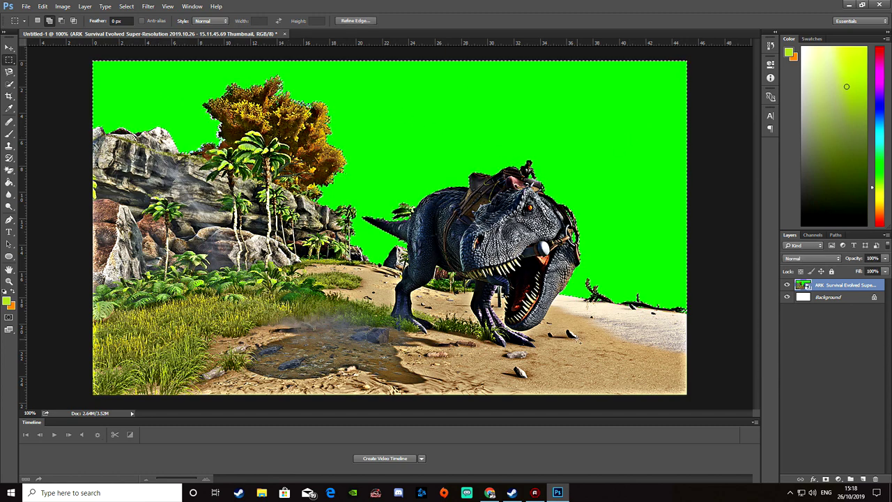
{"action": "right_click", "coordinate": [378, 137]}
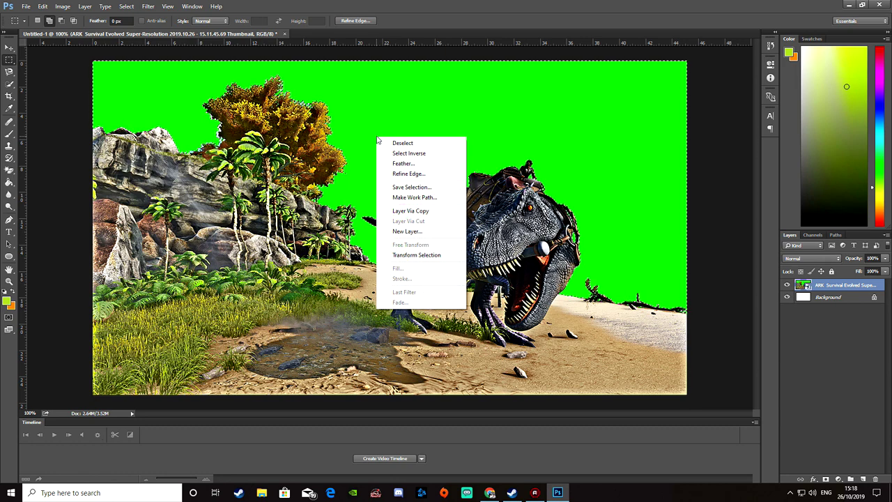
{"action": "left_click", "coordinate": [451, 154]}
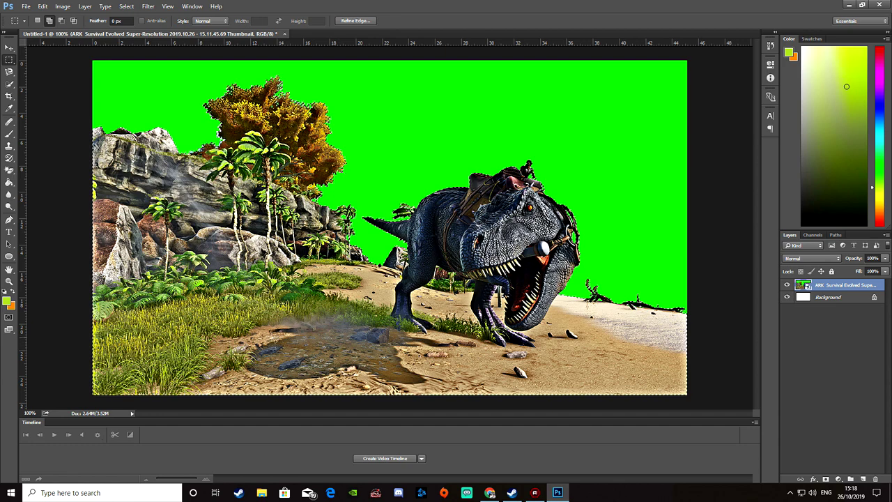
Copy the selected scene to a new layer and hide the original screenshot and Background layers.
{"action": "right_click", "coordinate": [304, 317]}
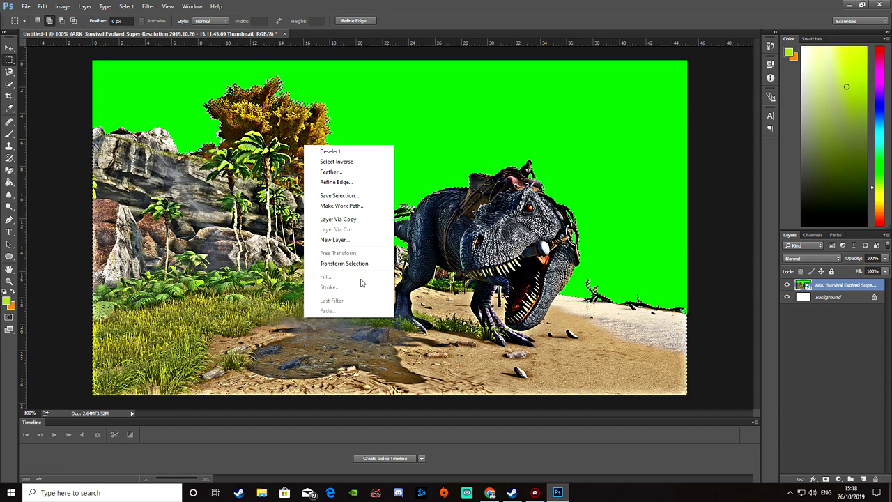
{"action": "left_click", "coordinate": [373, 220]}
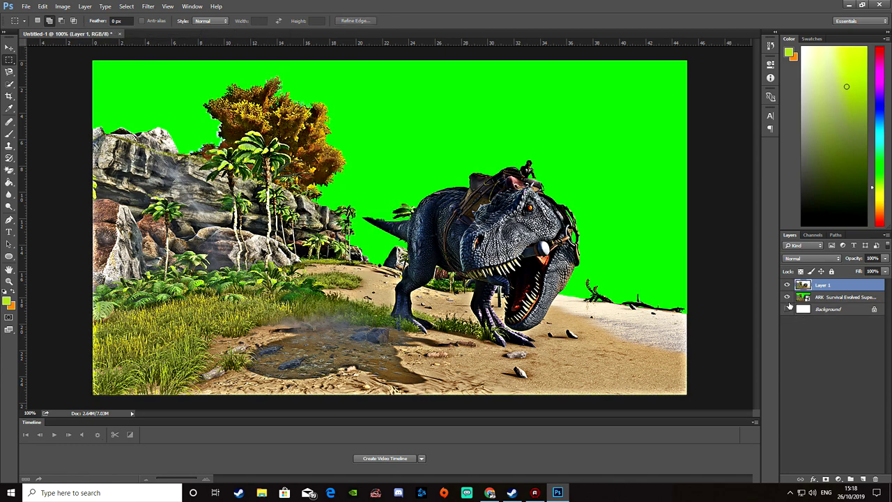
{"action": "left_click", "coordinate": [786, 297]}
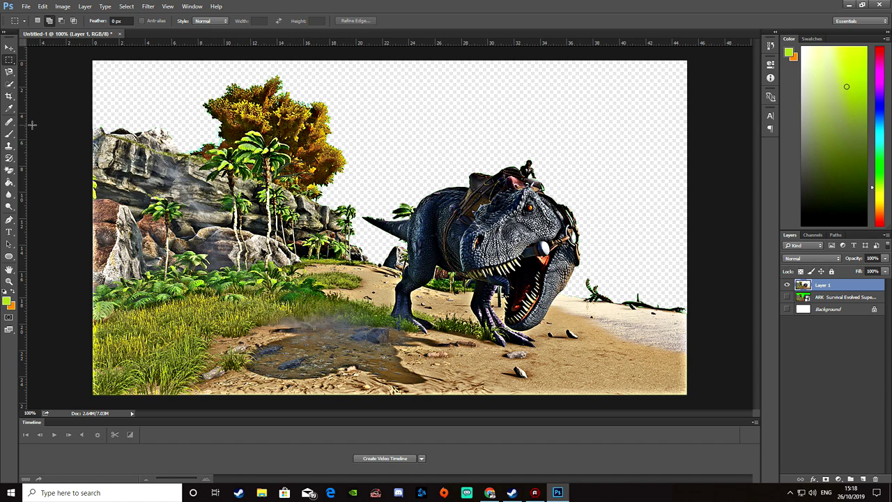
{"action": "left_click", "coordinate": [27, 8]}
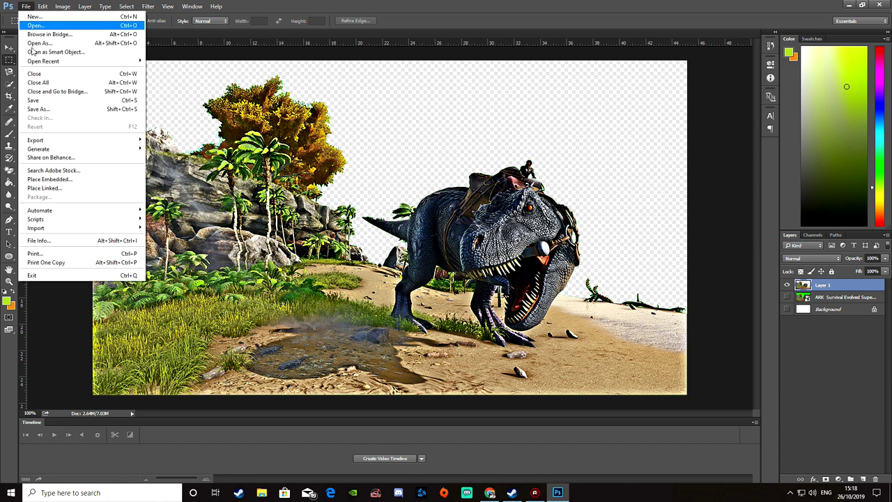
{"action": "left_click", "coordinate": [106, 182]}
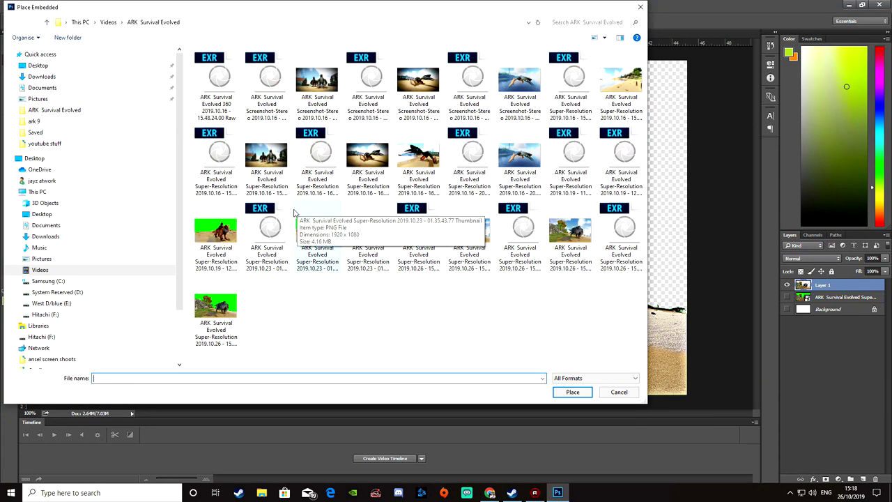
{"action": "key", "text": "Escape"}
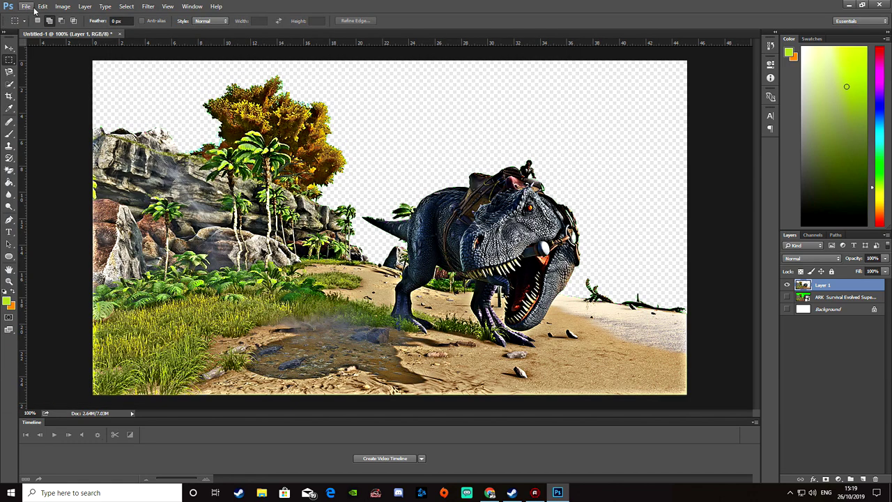
Place the embedded image "blue-abstract-comic-cartoon-sunlight-background_68708-237" from the ark 9 folder in Pictures.
{"action": "left_click", "coordinate": [27, 7]}
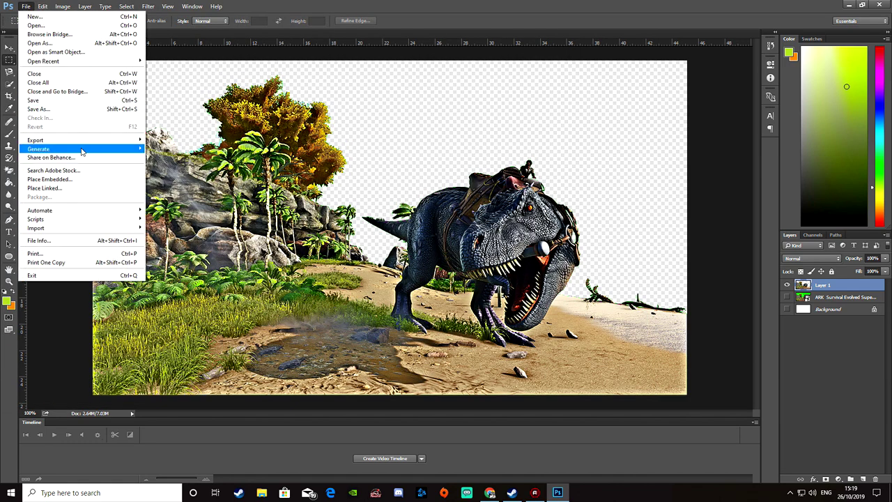
{"action": "left_click", "coordinate": [89, 180]}
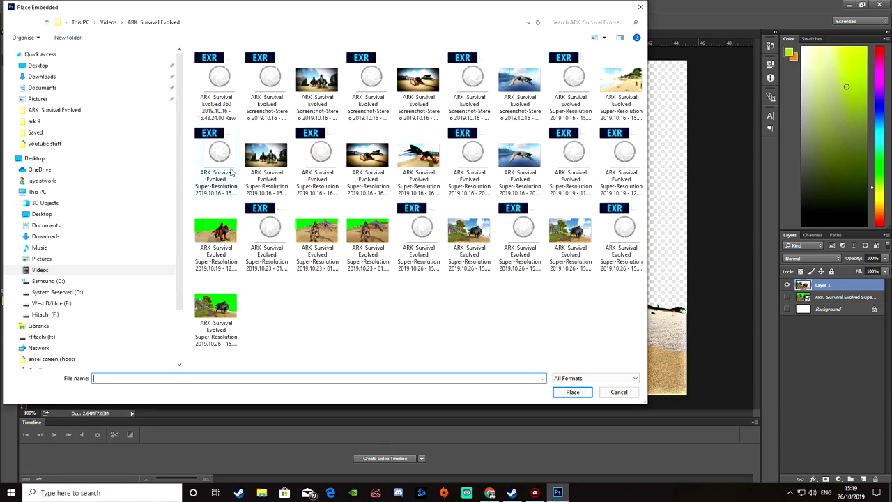
{"action": "left_click", "coordinate": [41, 259]}
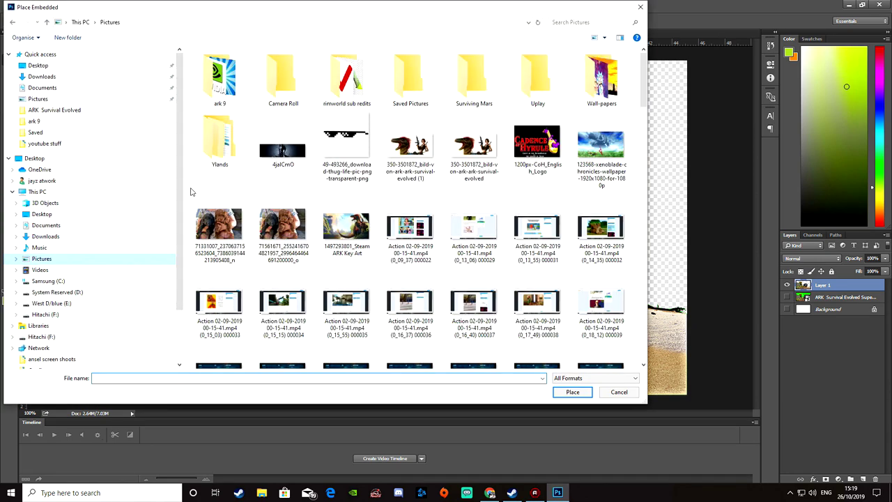
{"action": "double_click", "coordinate": [227, 93]}
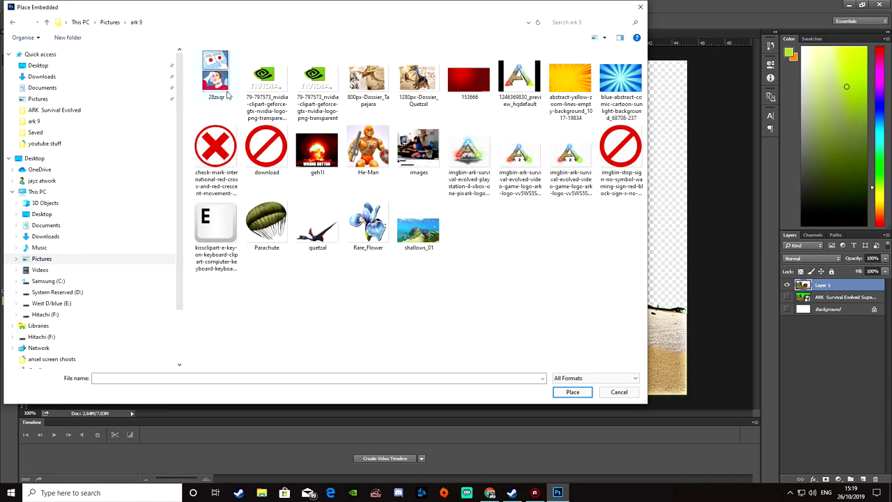
{"action": "left_click", "coordinate": [621, 87]}
{"action": "left_click", "coordinate": [572, 392]}
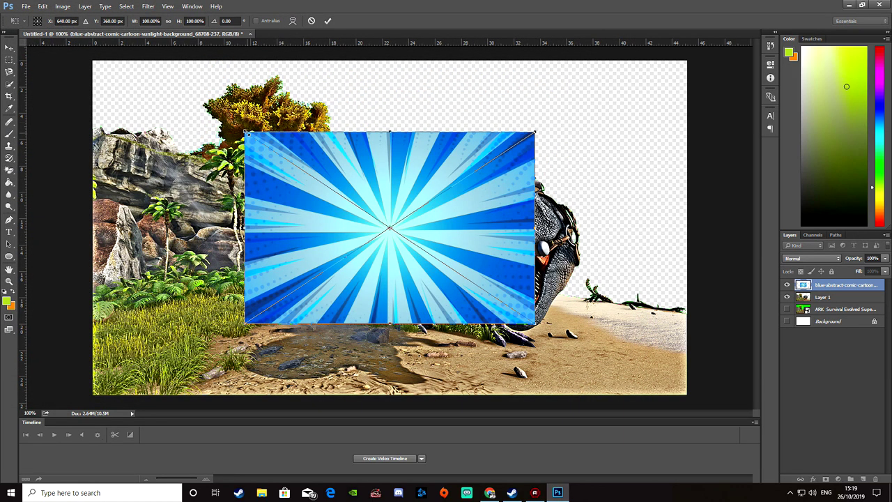
Stretch the blue sunburst image to cover the whole canvas and move its layer beneath Layer 1.
{"action": "left_click_drag", "start_coordinate": [246, 132], "coordinate": [93, 60]}
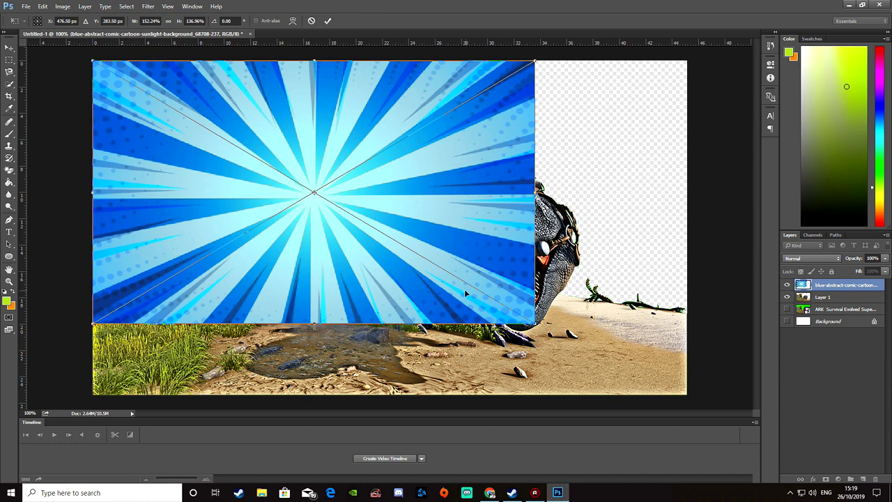
{"action": "left_click_drag", "start_coordinate": [534, 323], "coordinate": [687, 395]}
{"action": "right_click", "coordinate": [387, 243]}
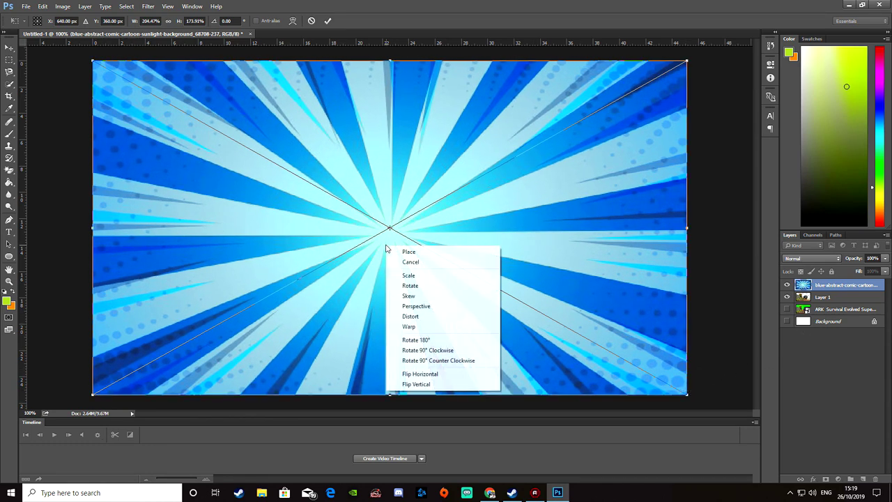
{"action": "left_click", "coordinate": [438, 257]}
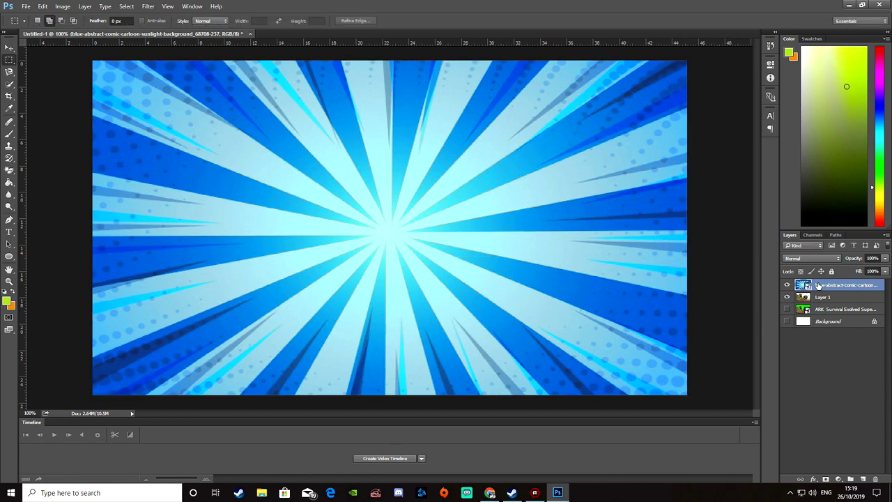
{"action": "mouse_move", "coordinate": [818, 285]}
{"action": "left_mouse_down"}
{"action": "mouse_move", "coordinate": [820, 311]}
{"action": "mouse_move", "coordinate": [822, 302]}
{"action": "left_mouse_up"}
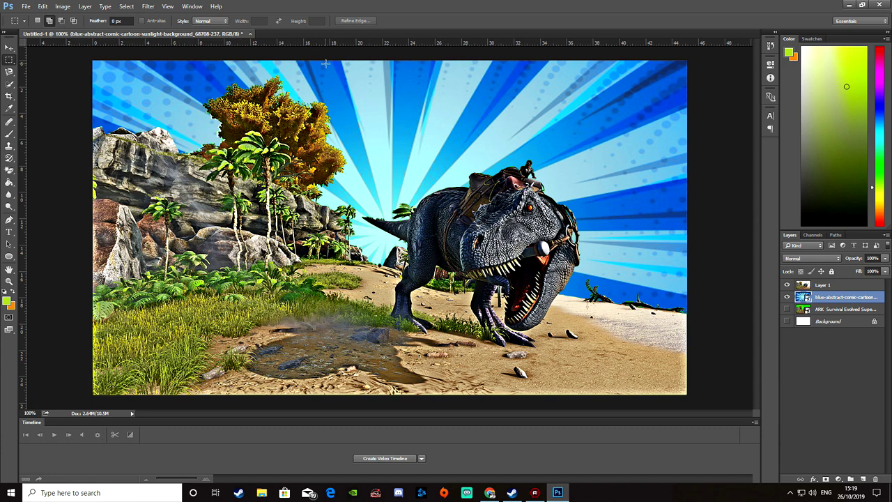
Add the text "EPIC THUMBNAILS" in 60 pt ObelixPro Bold near the upper canvas edge, split over two lines.
{"action": "left_click", "coordinate": [11, 234]}
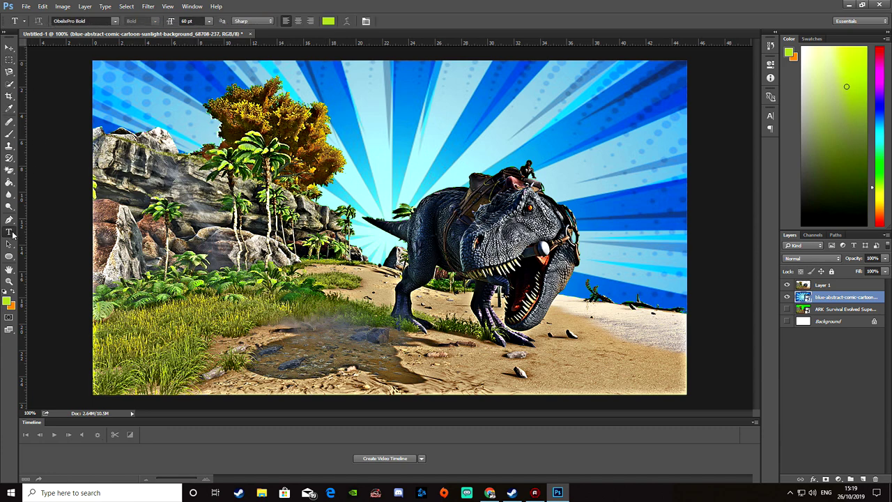
{"action": "left_click", "coordinate": [355, 92]}
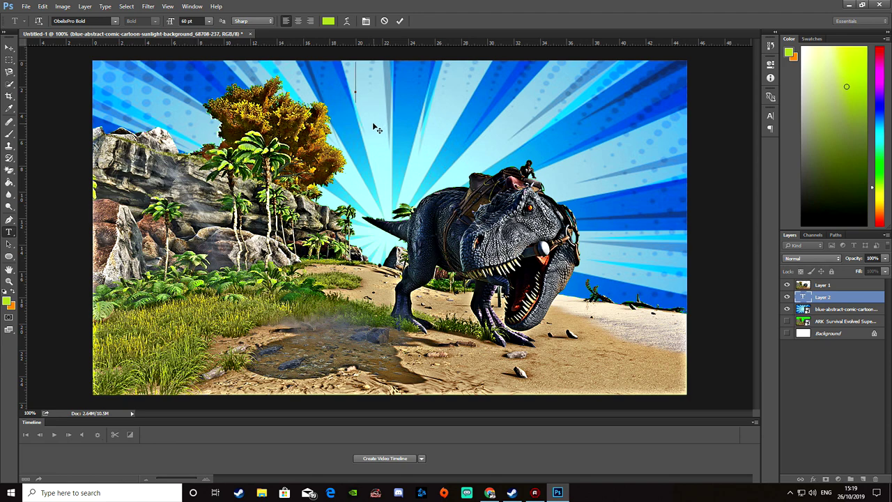
{"action": "type", "text": "EPI"}
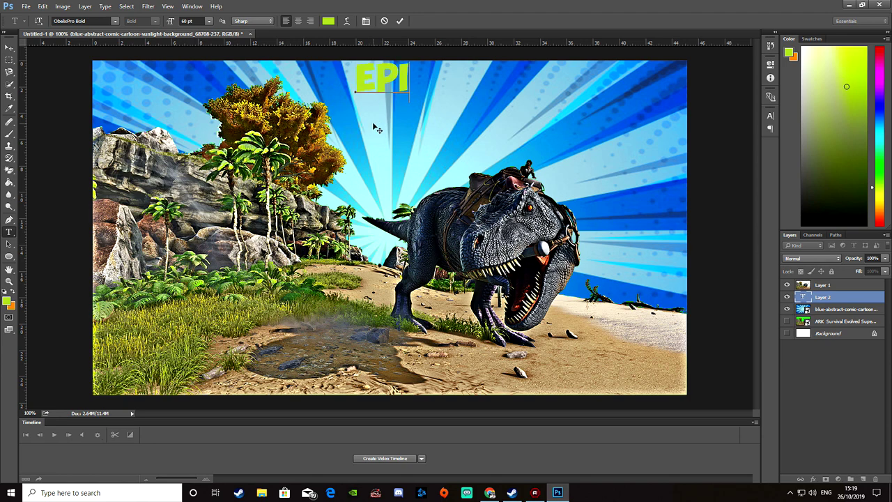
{"action": "type", "text": "C THU"}
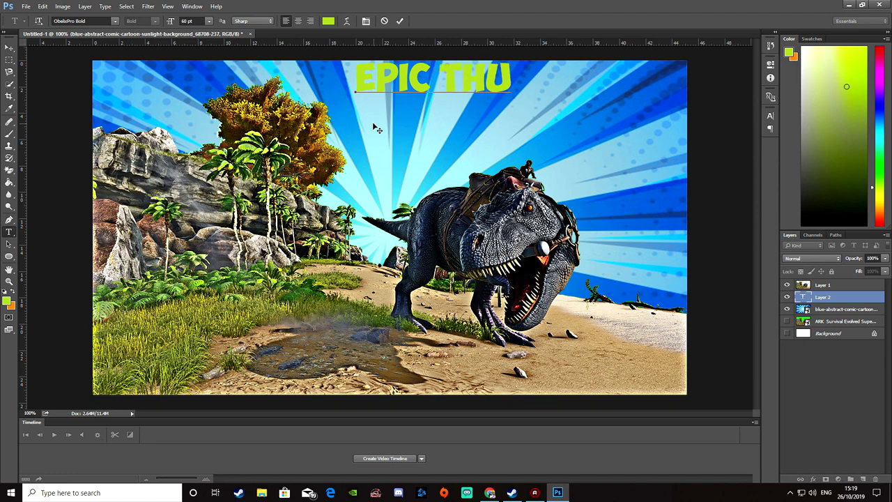
{"action": "type", "text": "M"}
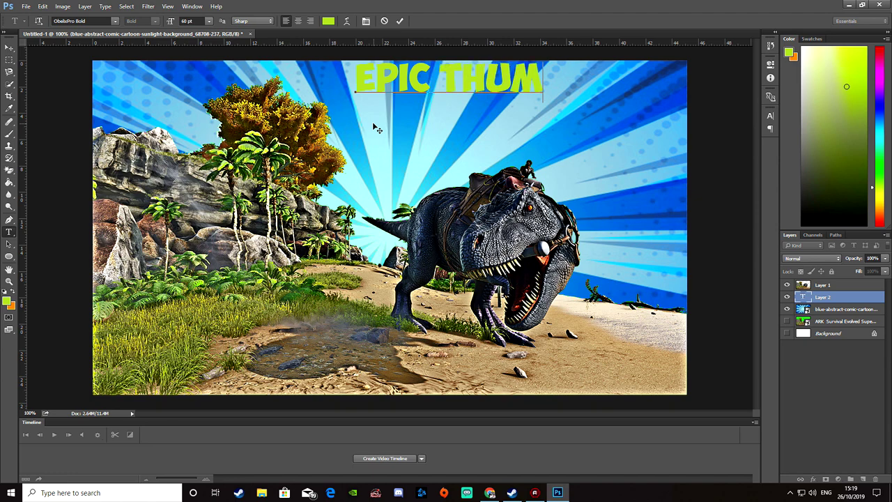
{"action": "type", "text": "BNAIL"}
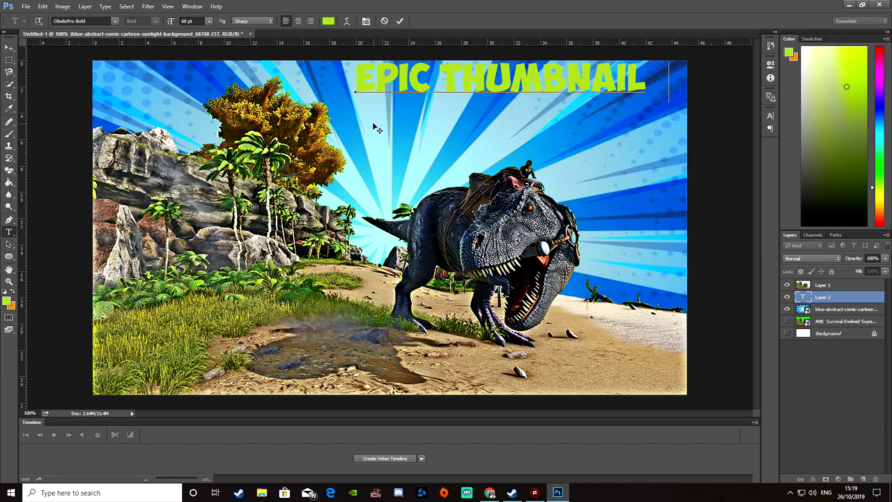
{"action": "type", "text": "S"}
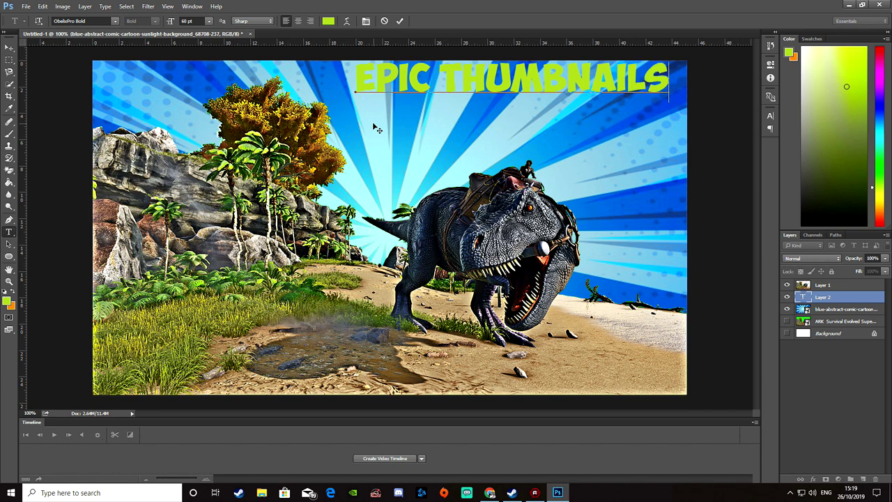
{"action": "left_click", "coordinate": [442, 82]}
{"action": "key", "text": "Return"}
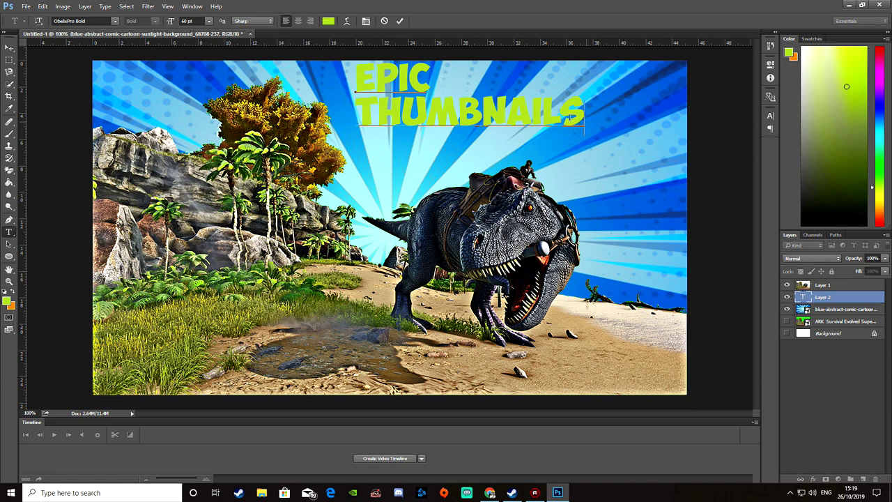
Recolour all of the "EPIC THUMBNAILS" text to green 58c73e.
{"action": "left_click_drag", "start_coordinate": [587, 123], "coordinate": [340, 81]}
{"action": "left_click", "coordinate": [328, 22]}
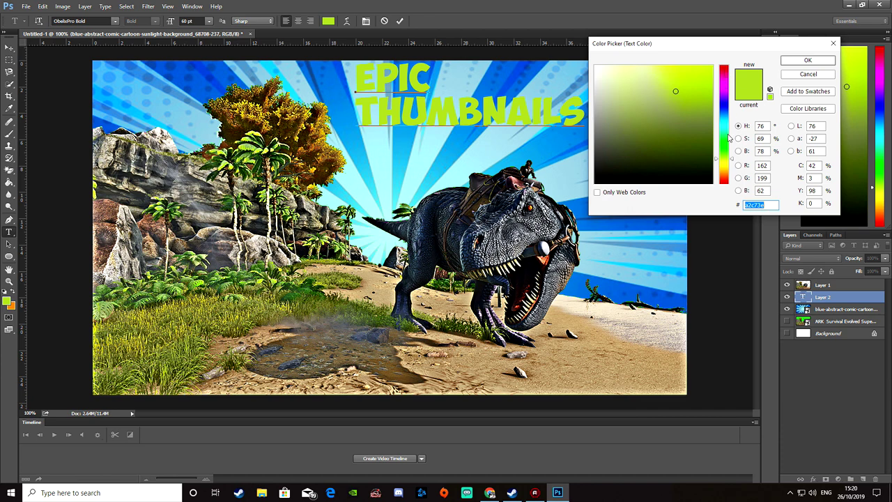
{"action": "left_click", "coordinate": [726, 146]}
{"action": "left_click", "coordinate": [724, 149]}
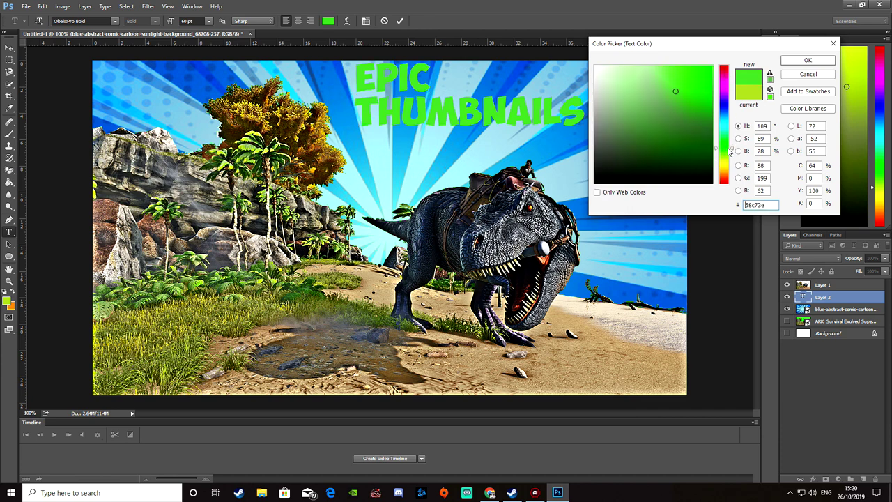
{"action": "left_click", "coordinate": [828, 65]}
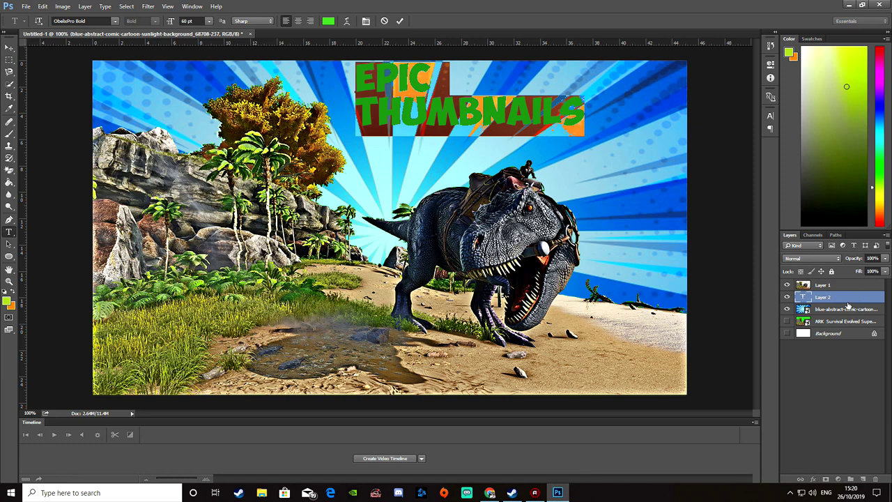
Open the text layer's blending options and enable a Stroke and the yellow-orange Gradient Overlay.
{"action": "left_click", "coordinate": [817, 299]}
{"action": "right_click", "coordinate": [818, 300]}
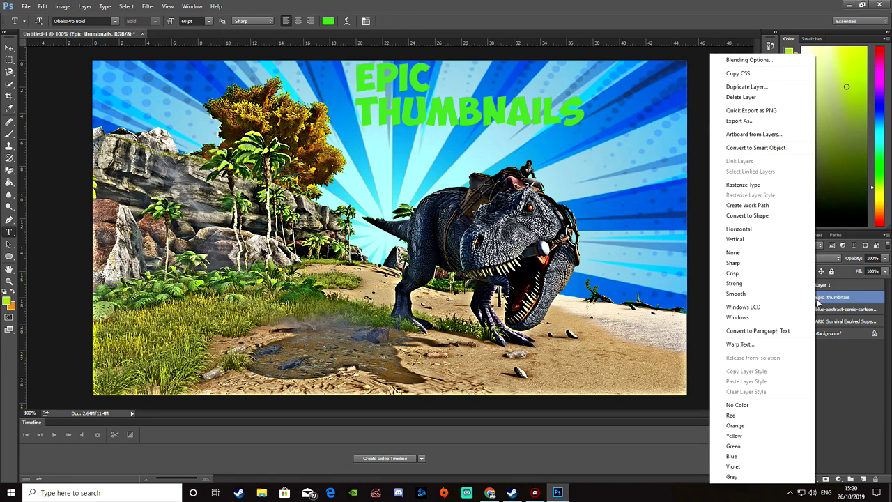
{"action": "left_click", "coordinate": [773, 62]}
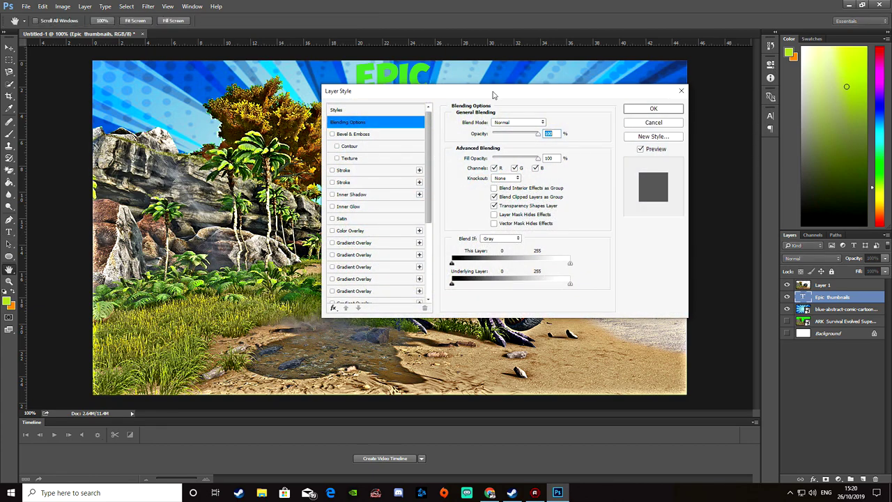
{"action": "mouse_move", "coordinate": [493, 94]}
{"action": "left_mouse_down"}
{"action": "mouse_move", "coordinate": [641, 227]}
{"action": "mouse_move", "coordinate": [669, 174]}
{"action": "left_mouse_up"}
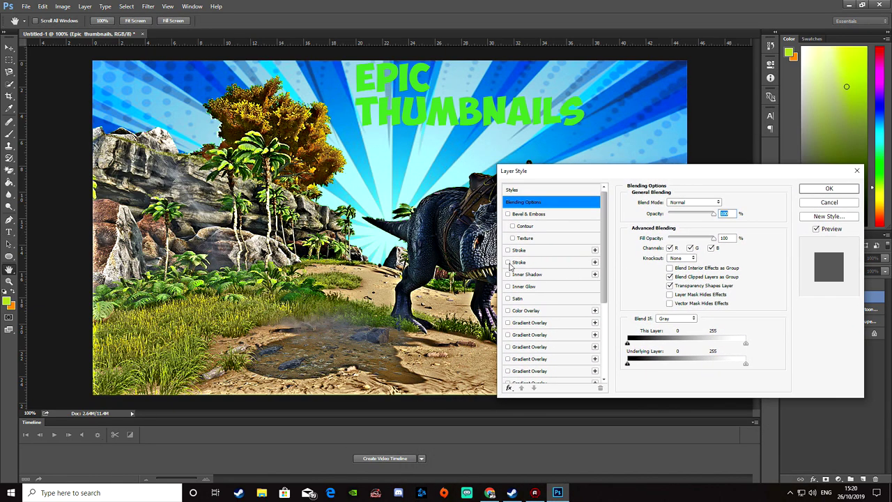
{"action": "left_click_drag", "start_coordinate": [607, 275], "coordinate": [606, 340]}
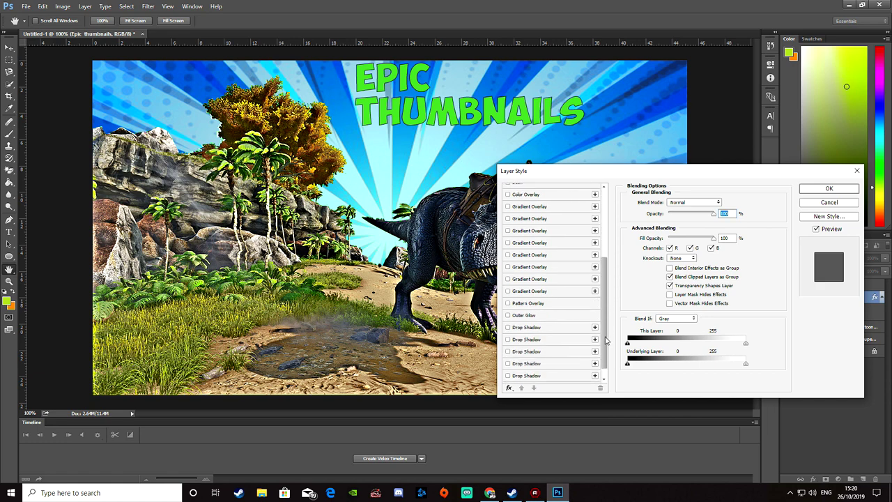
{"action": "left_click", "coordinate": [508, 219]}
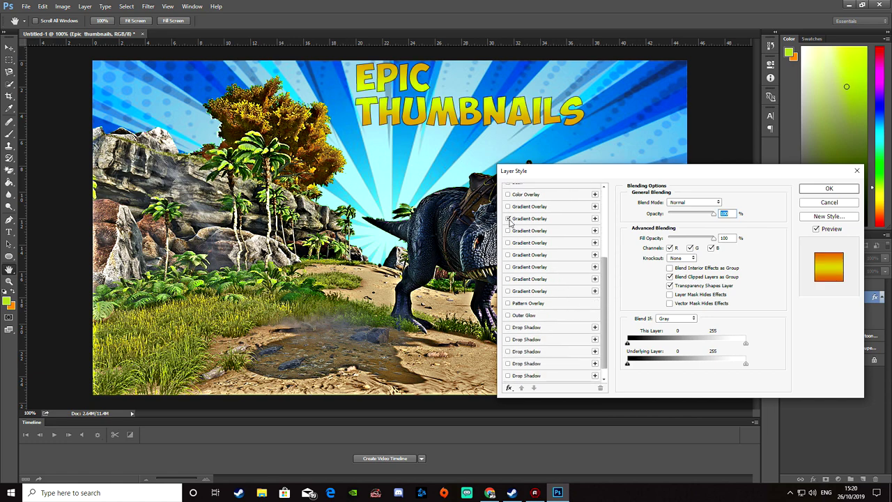
Try the heavy Drop Shadow preset, replace it with the subtler Drop Shadow above it, and apply the layer style.
{"action": "scroll", "coordinate": [602, 294], "scroll_direction": "down", "scroll_amount": 1}
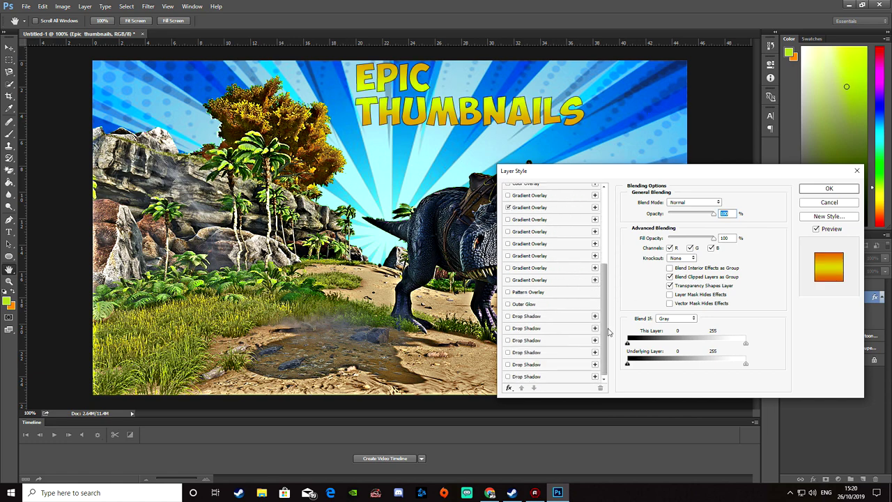
{"action": "left_click", "coordinate": [508, 365]}
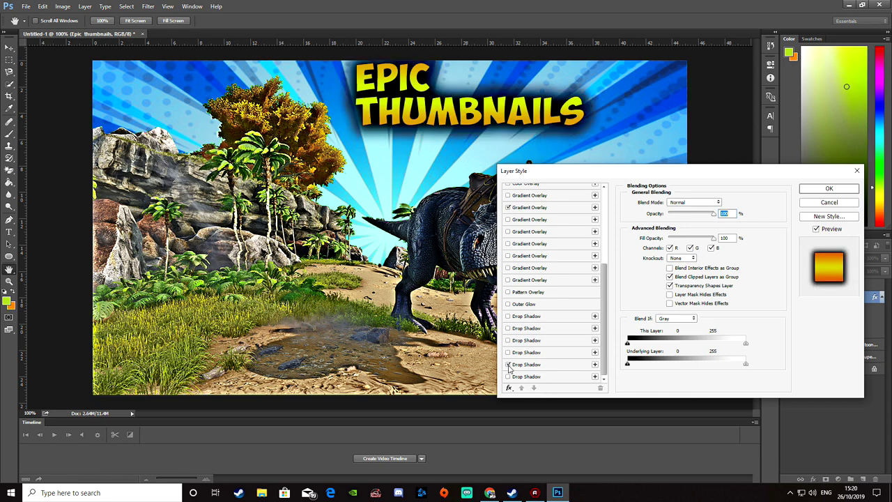
{"action": "left_click", "coordinate": [509, 365]}
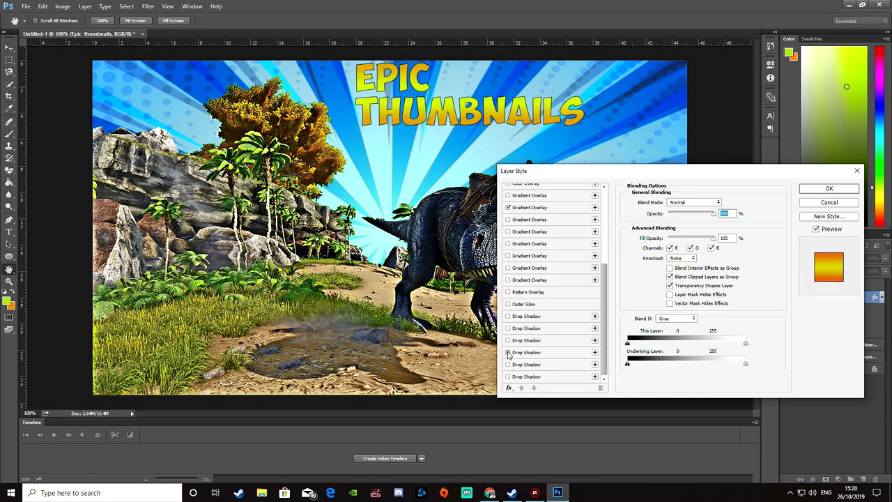
{"action": "left_click", "coordinate": [508, 353]}
{"action": "left_click", "coordinate": [829, 189]}
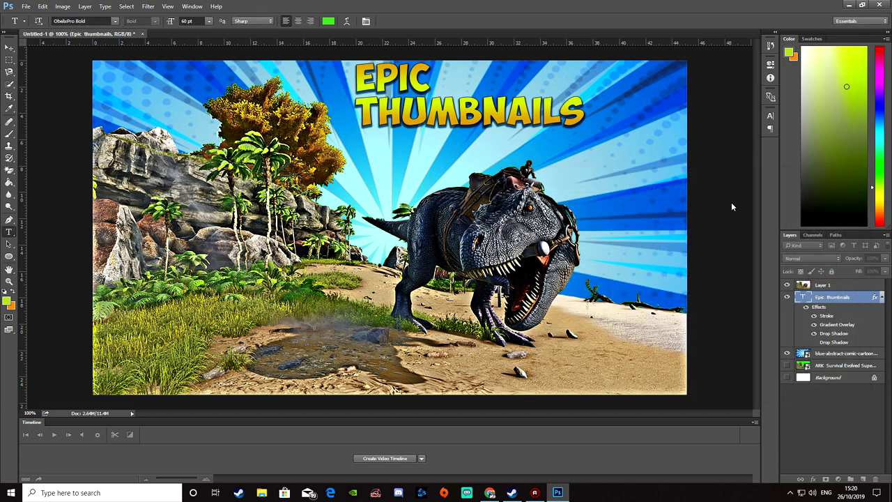
Set the "EPIC THUMBNAILS" font size to 80 pt and position the text in the sky above the Rex, fully inside the canvas.
{"action": "left_click", "coordinate": [10, 48]}
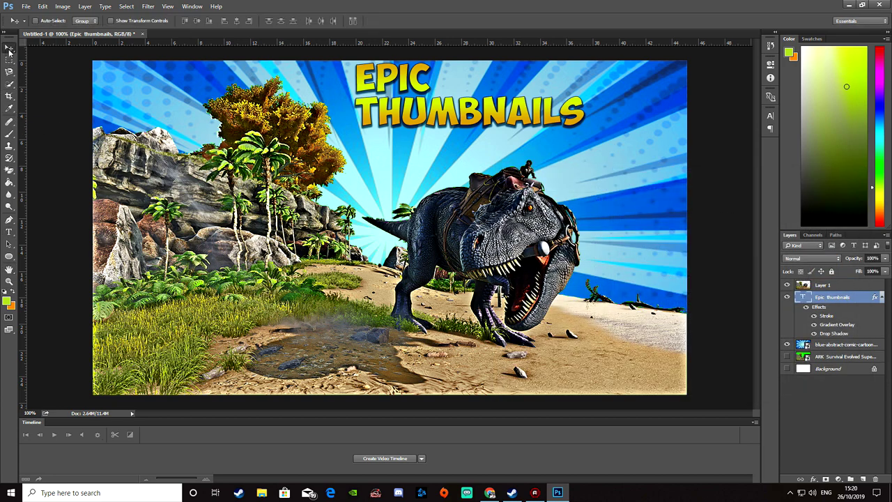
{"action": "left_click_drag", "start_coordinate": [417, 118], "coordinate": [495, 110]}
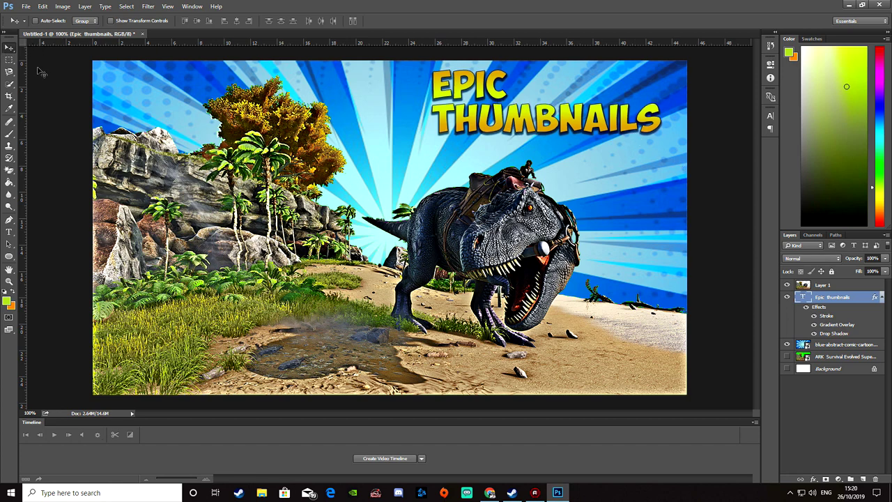
{"action": "left_click", "coordinate": [9, 231]}
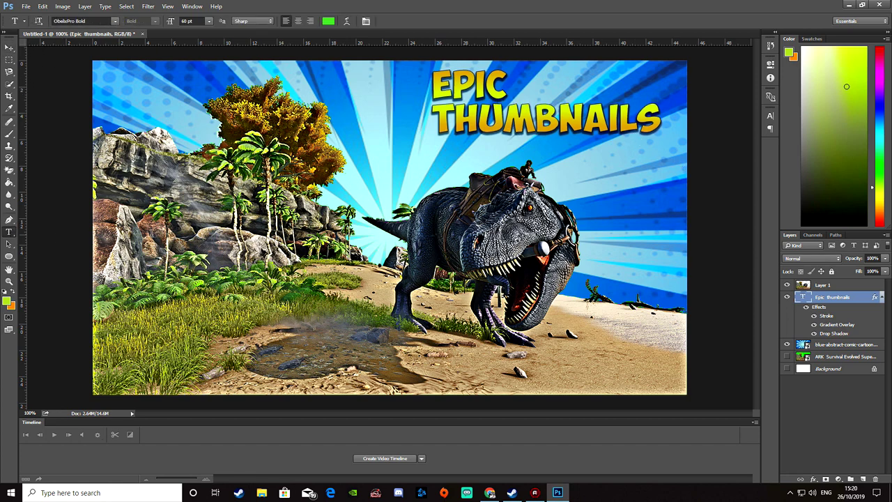
{"action": "left_click_drag", "start_coordinate": [649, 120], "coordinate": [425, 76]}
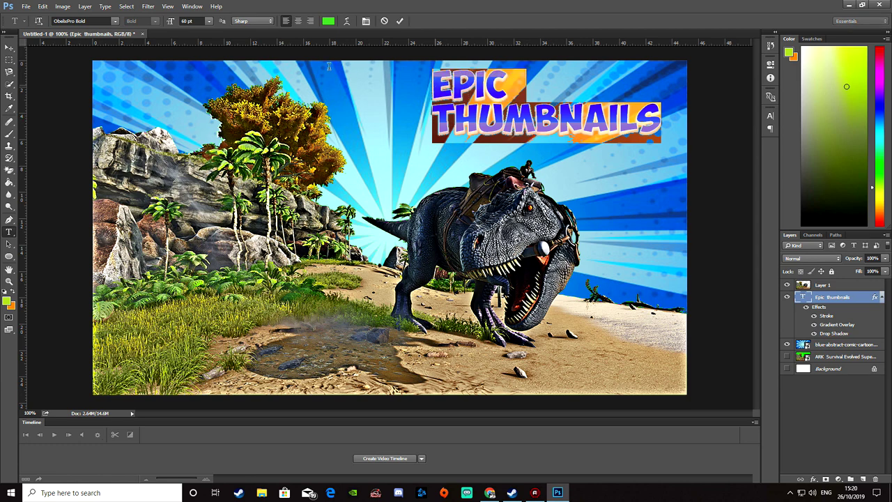
{"action": "left_click", "coordinate": [189, 21]}
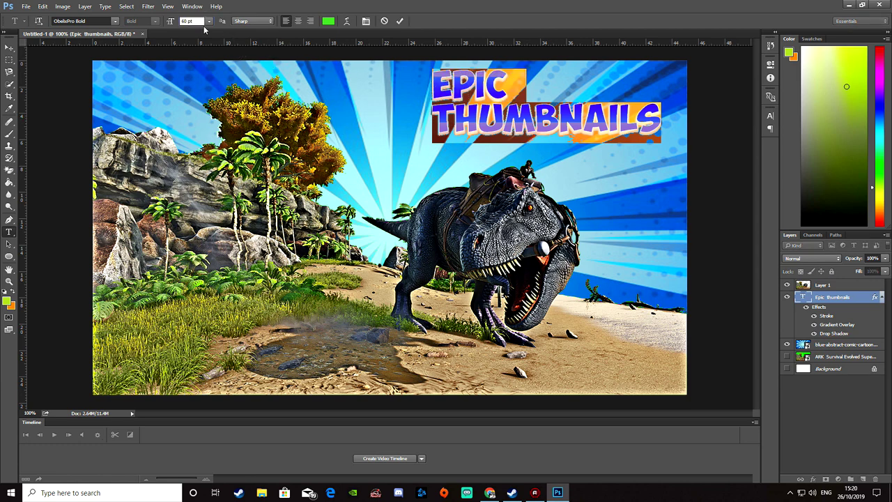
{"action": "type", "text": "6"}
{"action": "key", "text": "Return"}
{"action": "type", "text": "80"}
{"action": "key", "text": "Return"}
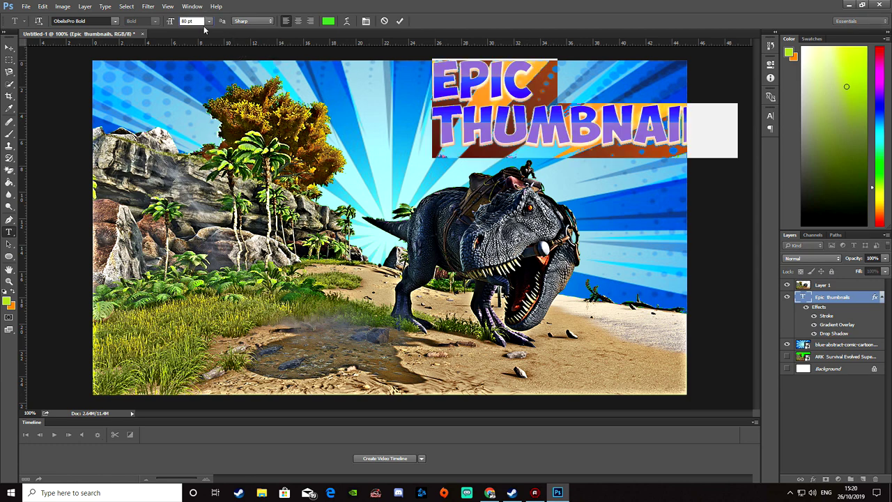
{"action": "left_click", "coordinate": [9, 48]}
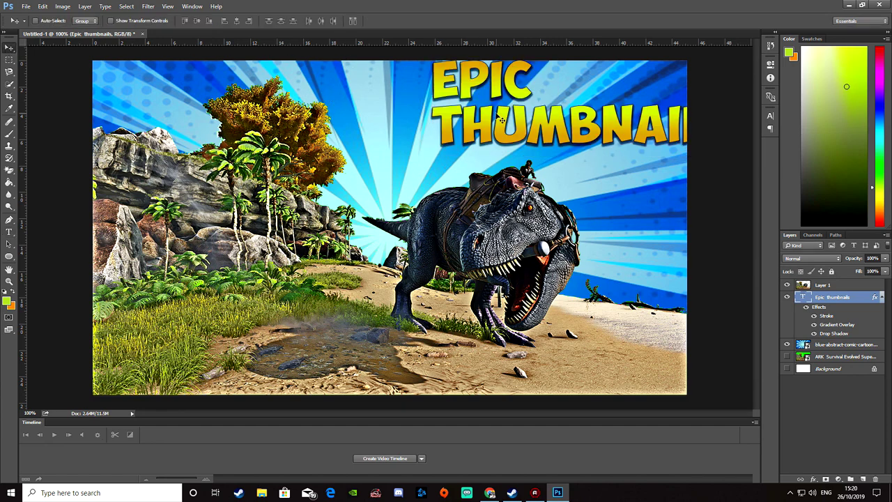
{"action": "left_click_drag", "start_coordinate": [488, 125], "coordinate": [410, 134]}
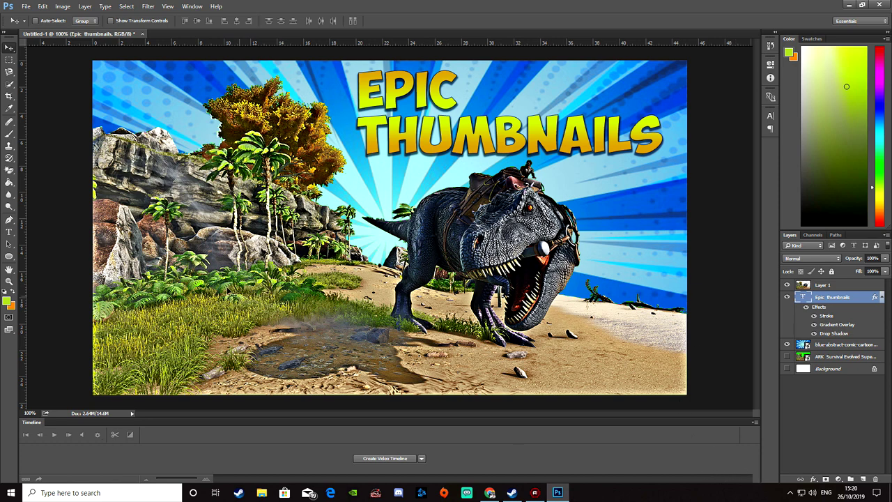
Start exporting the finished thumbnail as an image.
{"action": "left_click", "coordinate": [26, 7]}
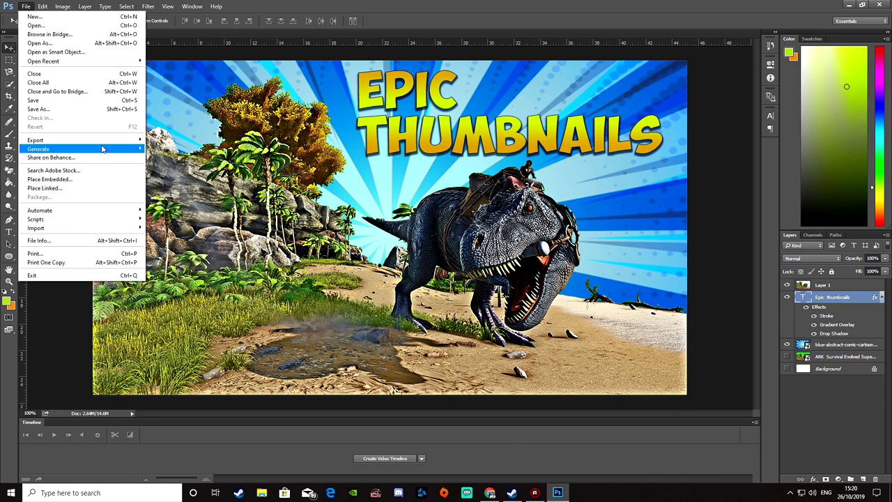
{"action": "mouse_move", "coordinate": [120, 142]}
{"action": "left_click", "coordinate": [246, 149]}
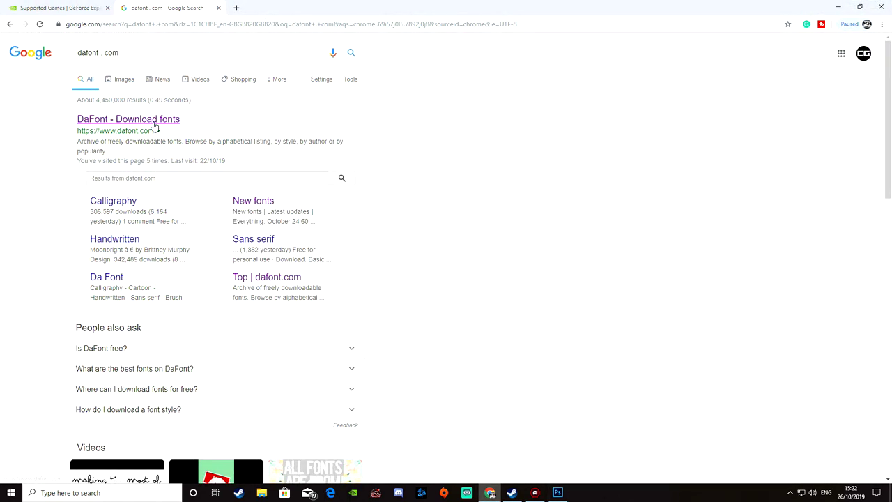
Open the DaFont site from the Google results in Chrome and look through its Top fonts list.
{"action": "left_click", "coordinate": [155, 122]}
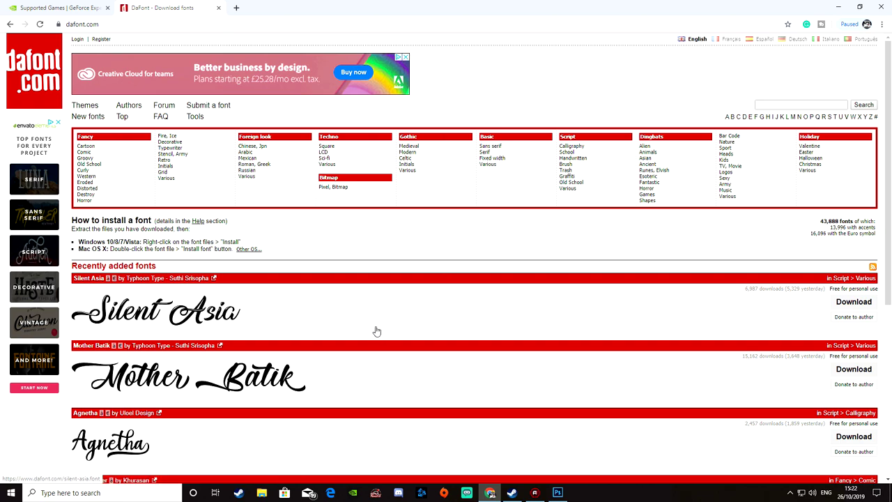
{"action": "scroll", "coordinate": [376, 331], "scroll_direction": "down", "scroll_amount": 3}
{"action": "scroll", "coordinate": [362, 345], "scroll_direction": "up", "scroll_amount": 3}
{"action": "left_click", "coordinate": [123, 117]}
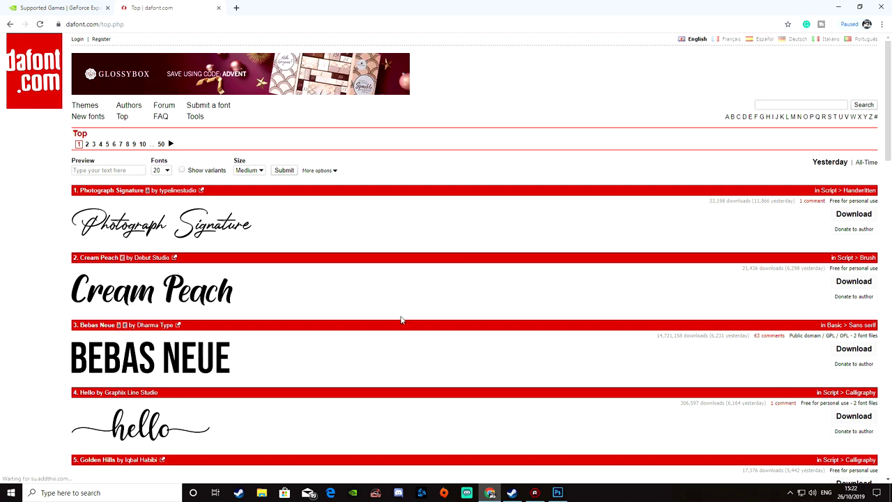
{"action": "scroll", "coordinate": [325, 316], "scroll_direction": "down", "scroll_amount": 4}
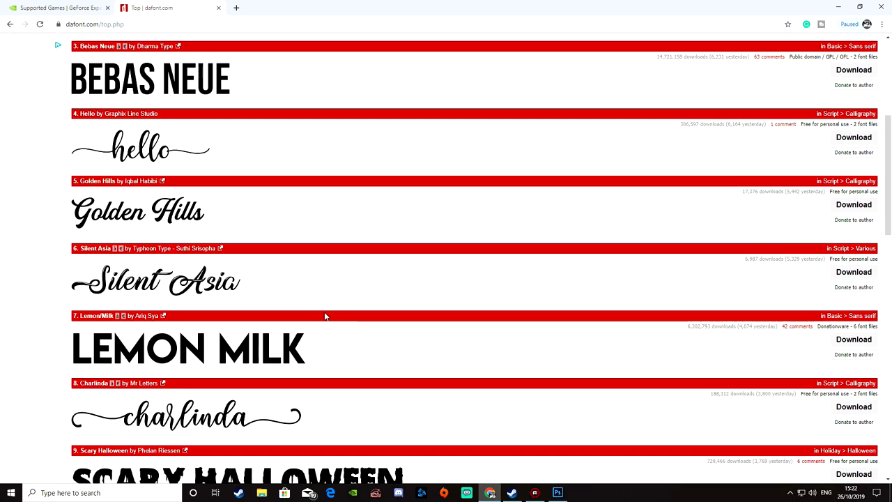
{"action": "scroll", "coordinate": [325, 316], "scroll_direction": "down", "scroll_amount": 1}
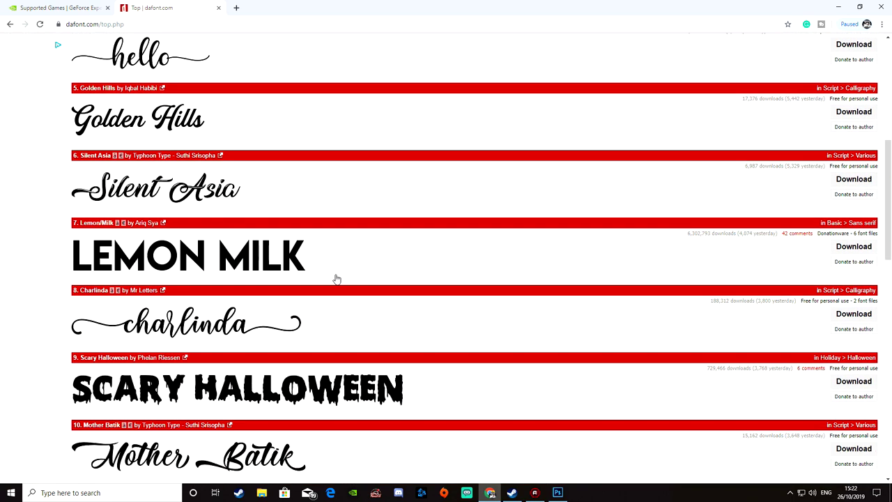
{"action": "scroll", "coordinate": [328, 283], "scroll_direction": "down", "scroll_amount": 1}
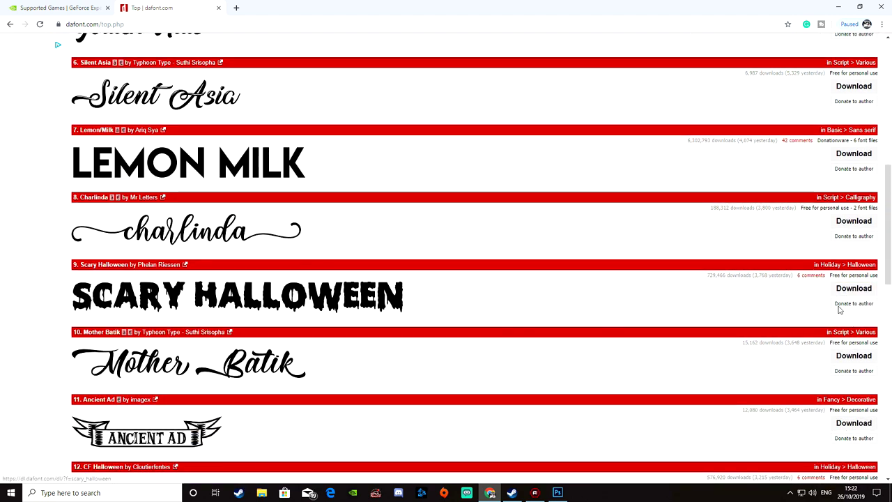
Download the Scary Halloween font from DaFont and open the downloaded scary_halloween.zip archive.
{"action": "left_click", "coordinate": [854, 289]}
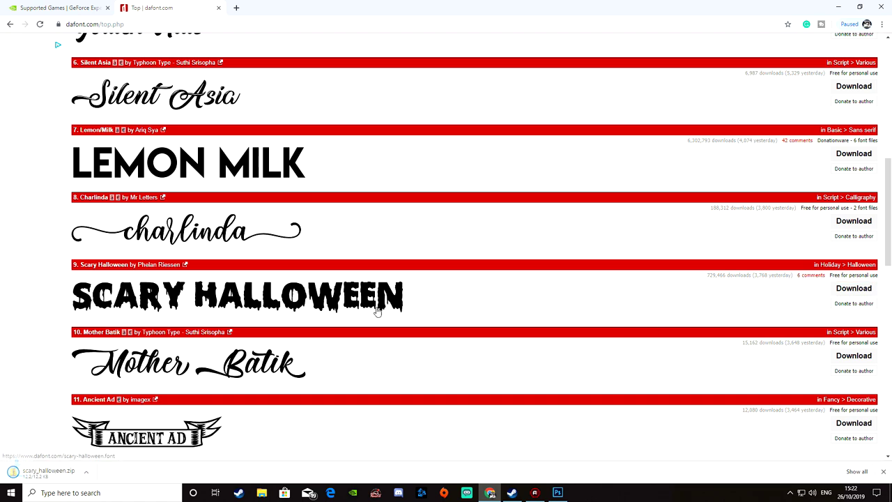
{"action": "right_click", "coordinate": [50, 476]}
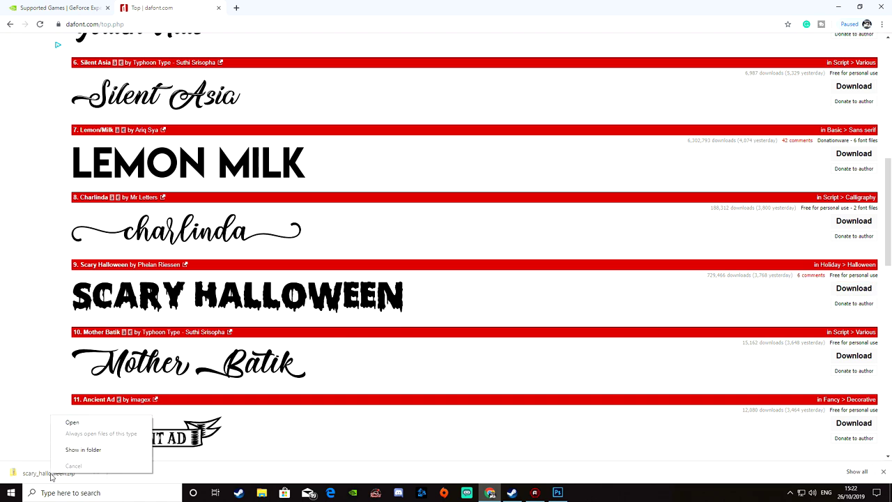
{"action": "left_click", "coordinate": [89, 424]}
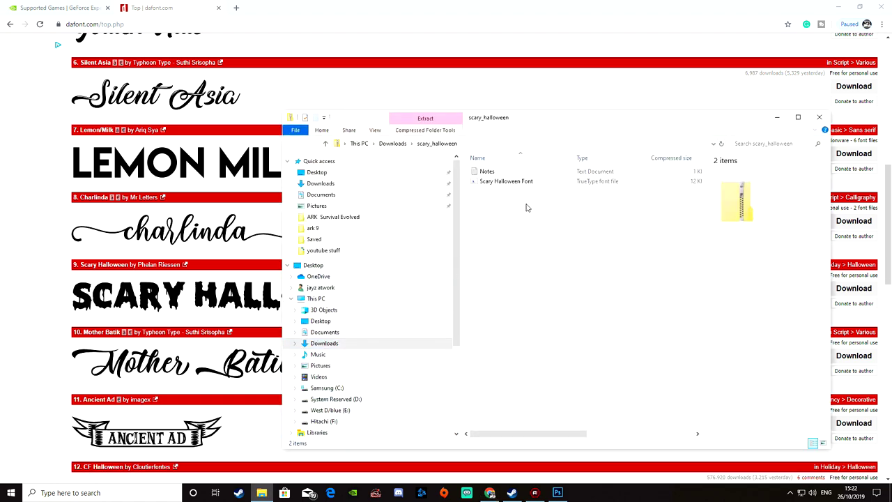
Install the Scary Halloween Font from the archive, then close the font preview and archive windows and return to Photoshop.
{"action": "left_click", "coordinate": [506, 182]}
{"action": "double_click", "coordinate": [516, 185]}
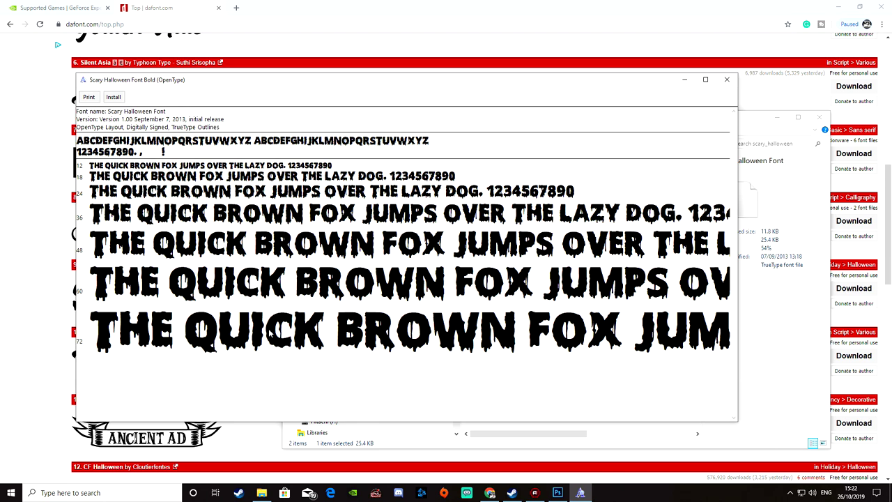
{"action": "left_click", "coordinate": [114, 97]}
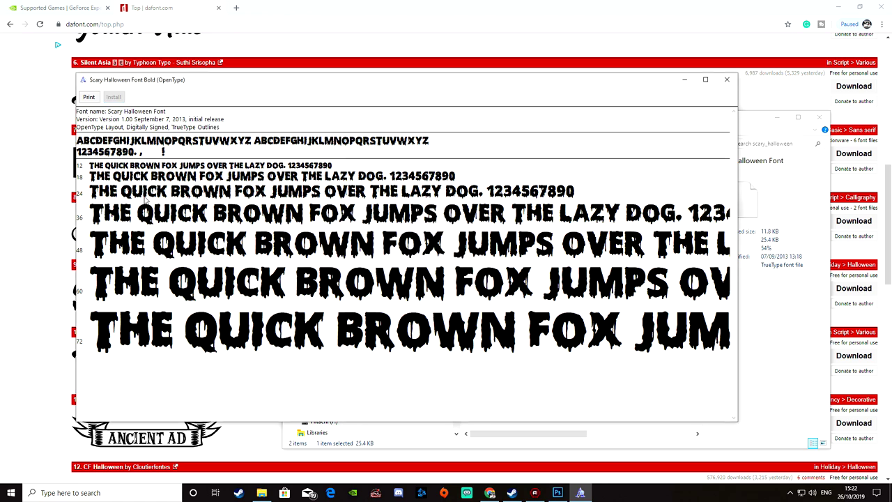
{"action": "left_click", "coordinate": [839, 7]}
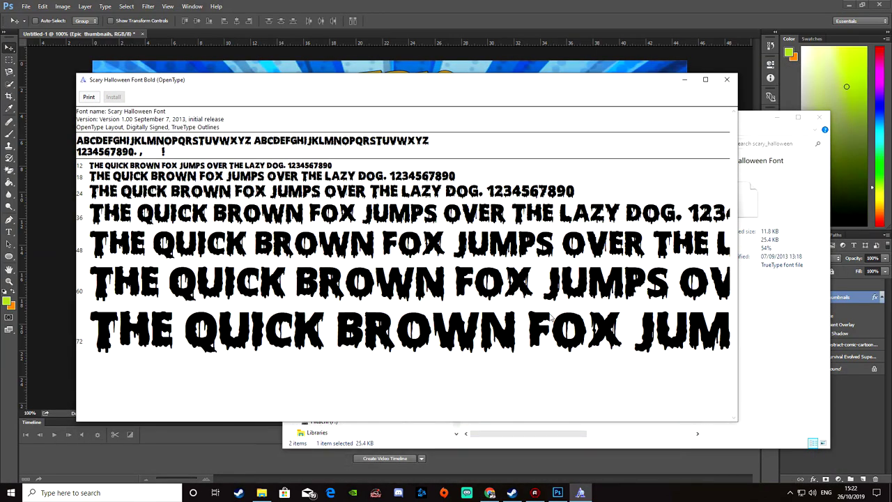
{"action": "left_click", "coordinate": [727, 79]}
{"action": "left_click", "coordinate": [819, 117]}
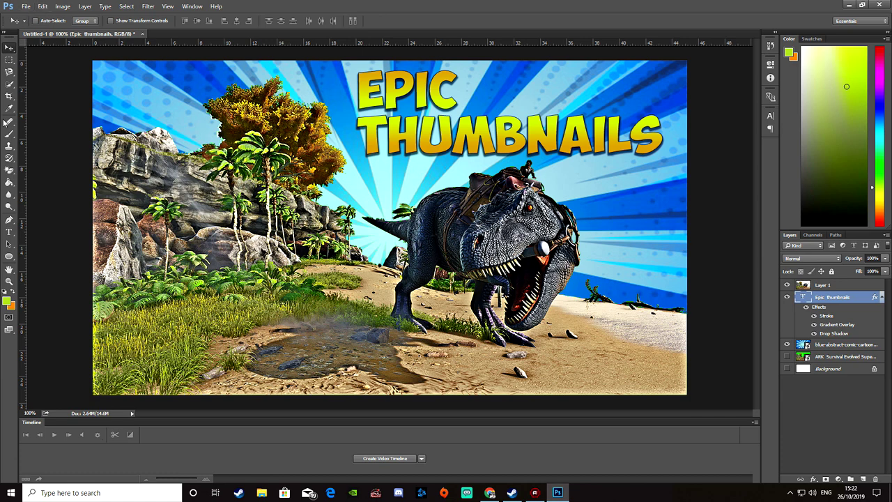
Change the font of the whole "EPIC THUMBNAILS" text to Scary Halloween Font Bold.
{"action": "left_click", "coordinate": [8, 232]}
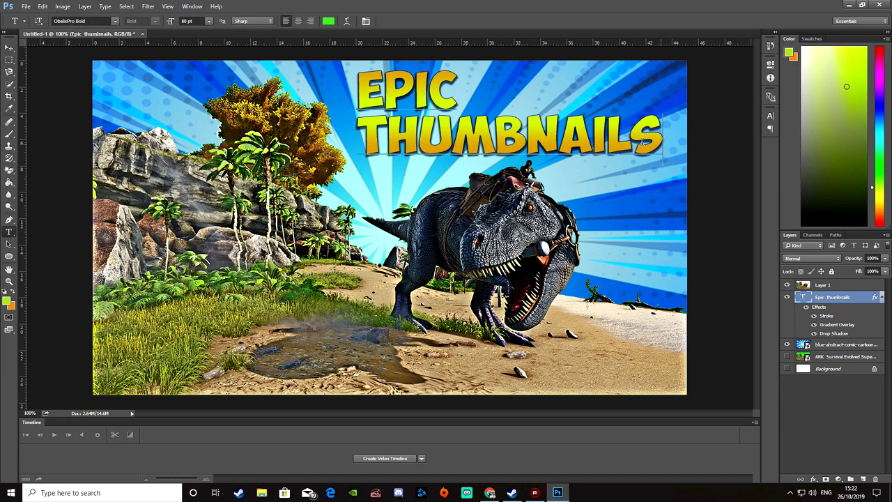
{"action": "left_click_drag", "start_coordinate": [661, 142], "coordinate": [218, 84]}
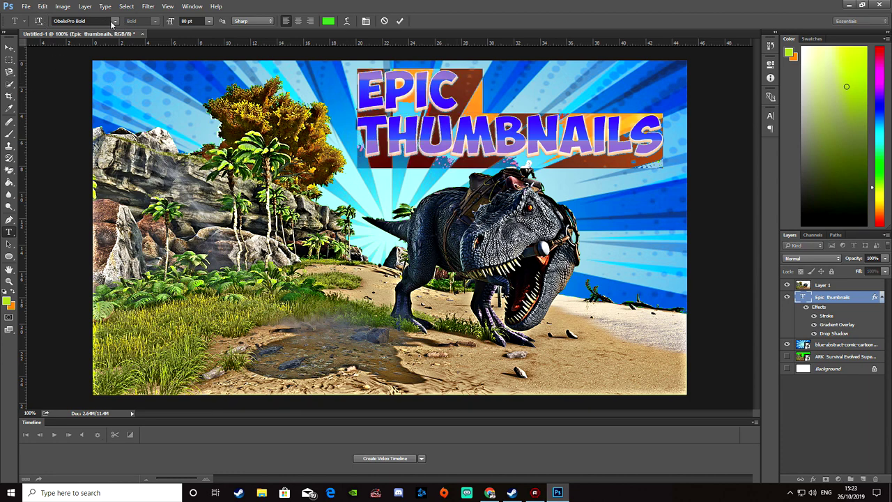
{"action": "left_click", "coordinate": [90, 21]}
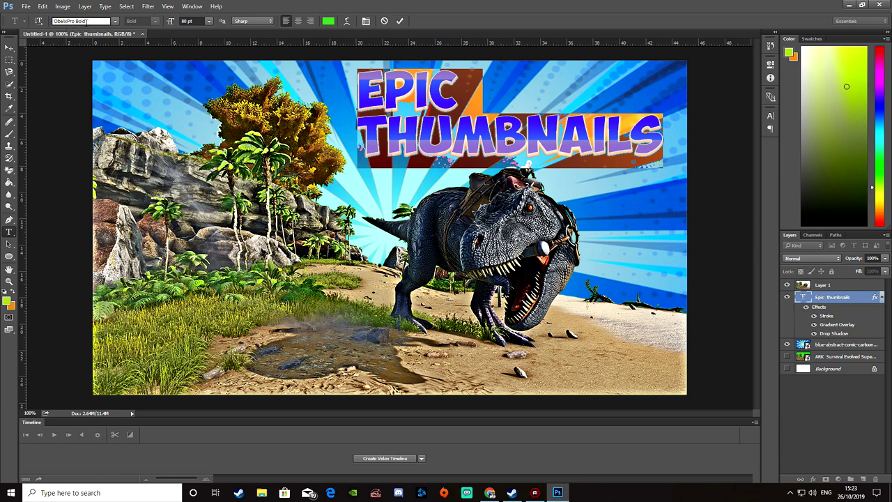
{"action": "key", "text": "BackSpace"}
{"action": "key", "text": "BackSpace"}
{"action": "key", "text": "BackSpace"}
{"action": "key", "text": "BackSpace"}
{"action": "key", "text": "BackSpace"}
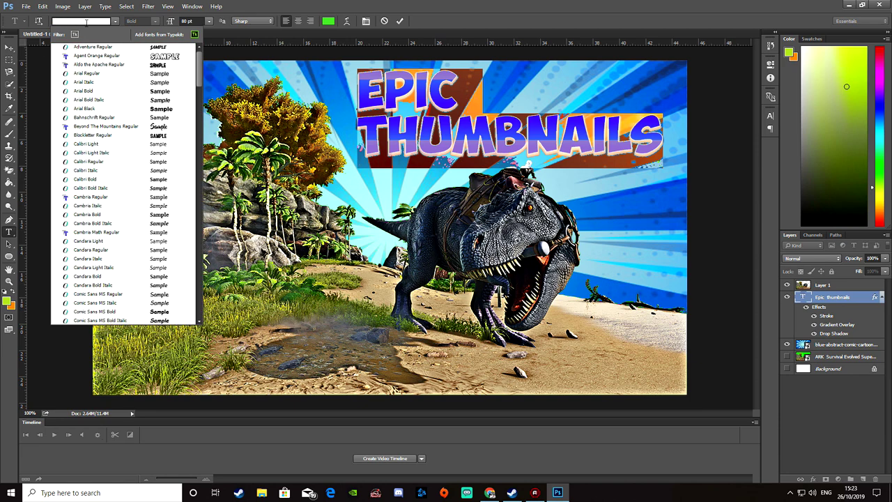
{"action": "type", "text": "sc"}
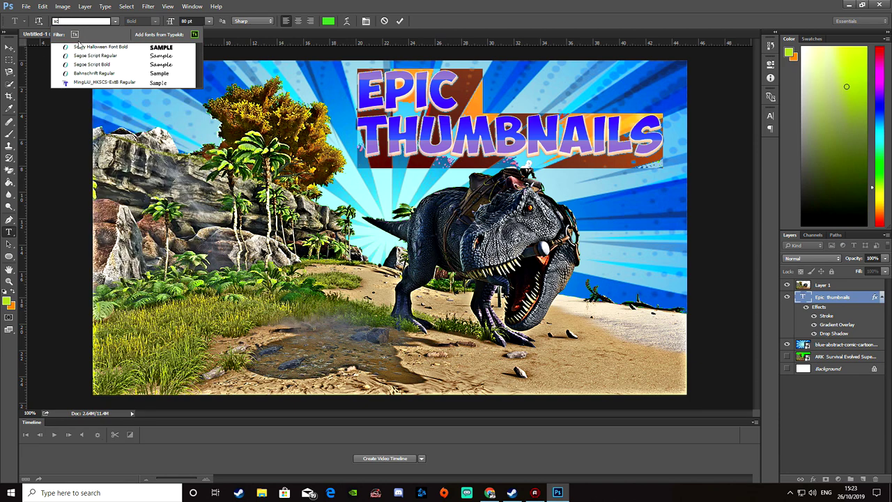
{"action": "left_click", "coordinate": [79, 46]}
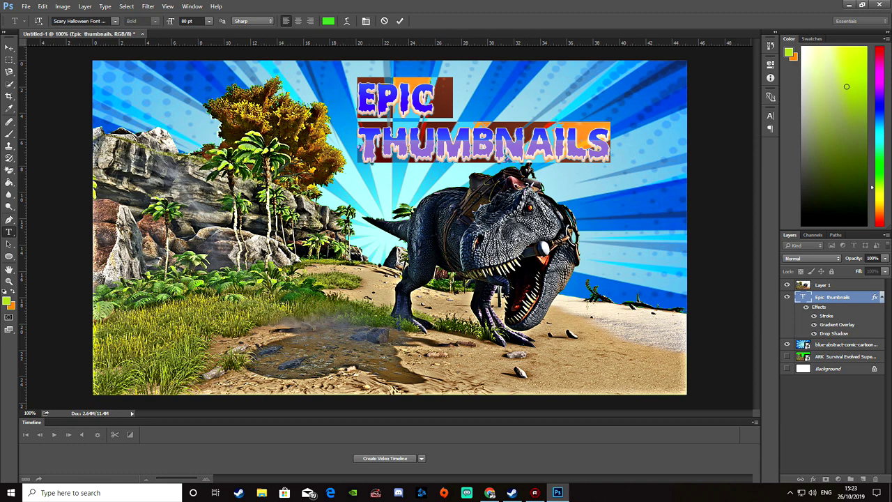
Move the "EPIC THUMBNAILS" text slightly up and to the right in the sky above the Rex.
{"action": "left_click_drag", "start_coordinate": [408, 148], "coordinate": [433, 148]}
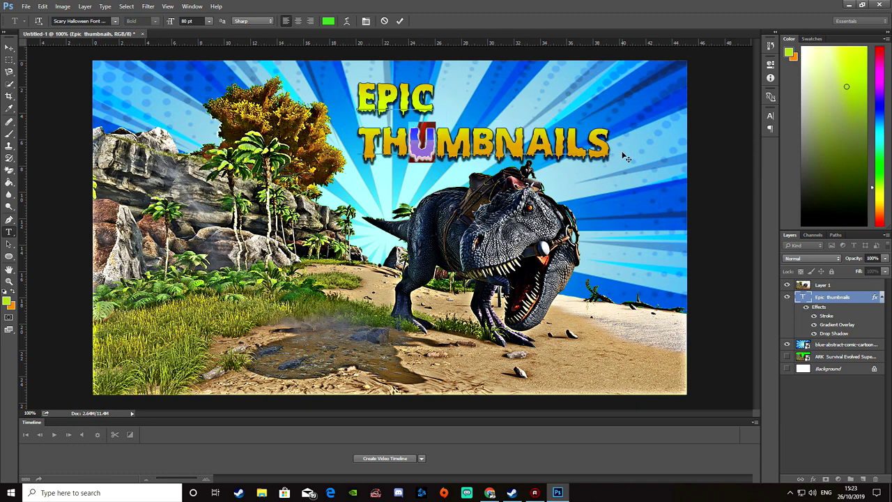
{"action": "left_click", "coordinate": [9, 47]}
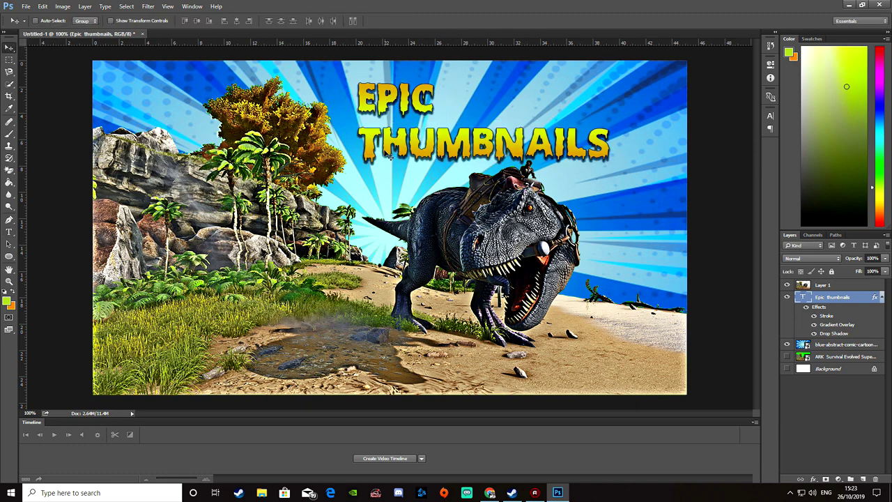
{"action": "left_click_drag", "start_coordinate": [389, 147], "coordinate": [424, 132]}
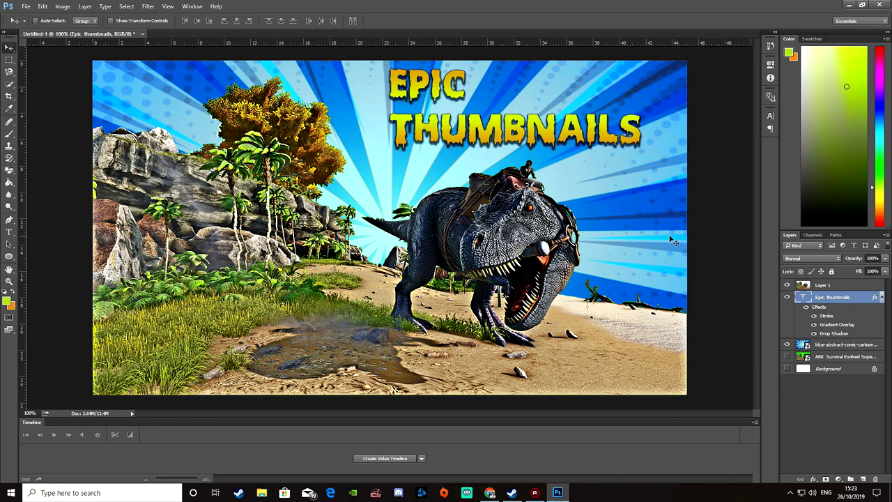